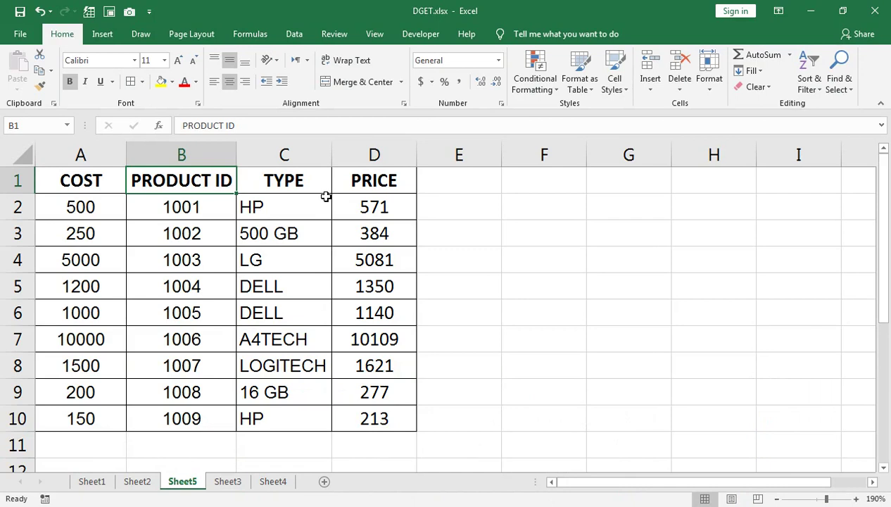
Compare the product list and empty summary table on Sheet2 with the cost, type and price data on Sheet5
click(144, 481)
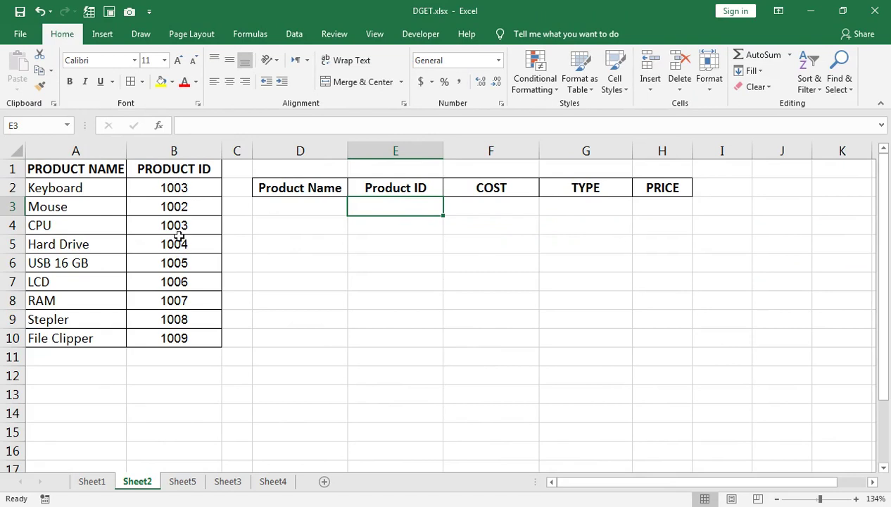
click(181, 483)
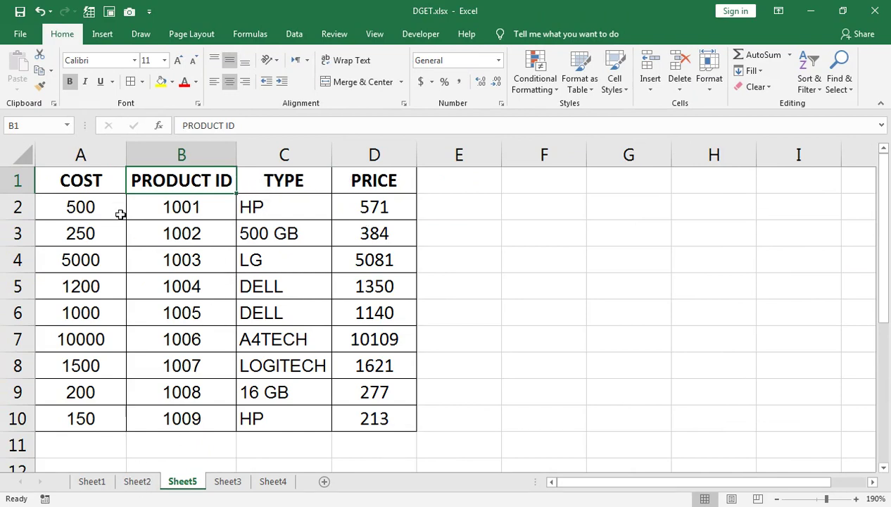
click(150, 482)
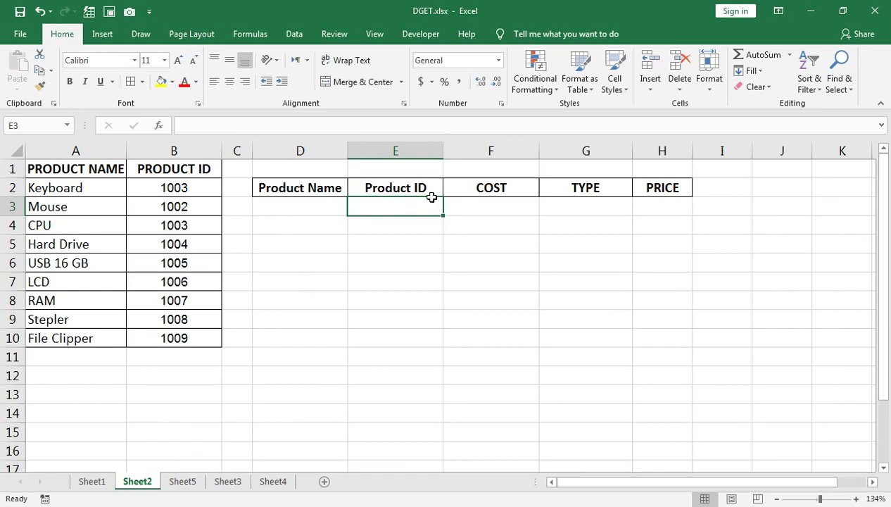
click(184, 481)
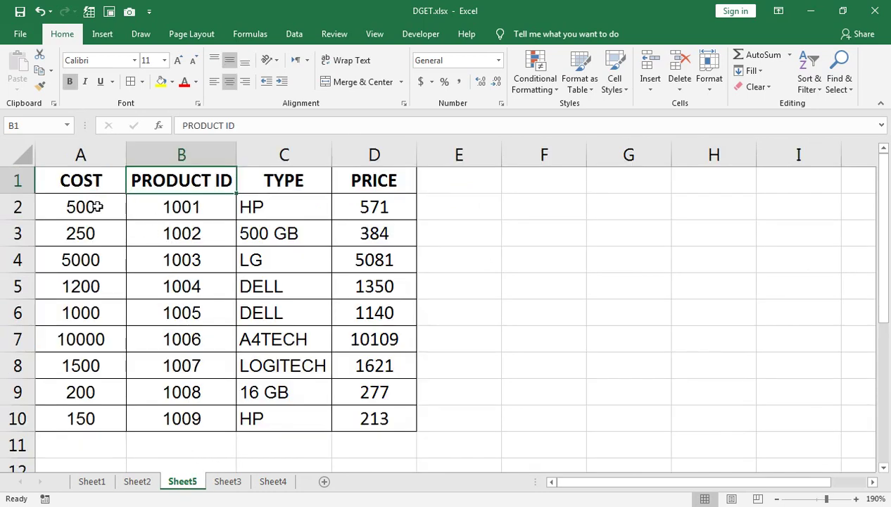
click(137, 484)
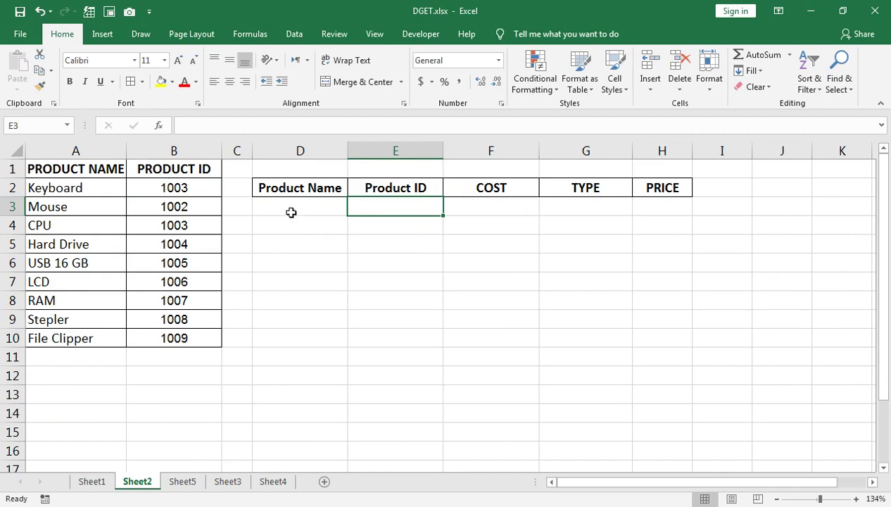
Add list data validation to cell E3 on Sheet2, using =$B$2:$B$10 as the source
click(294, 33)
click(565, 86)
click(585, 111)
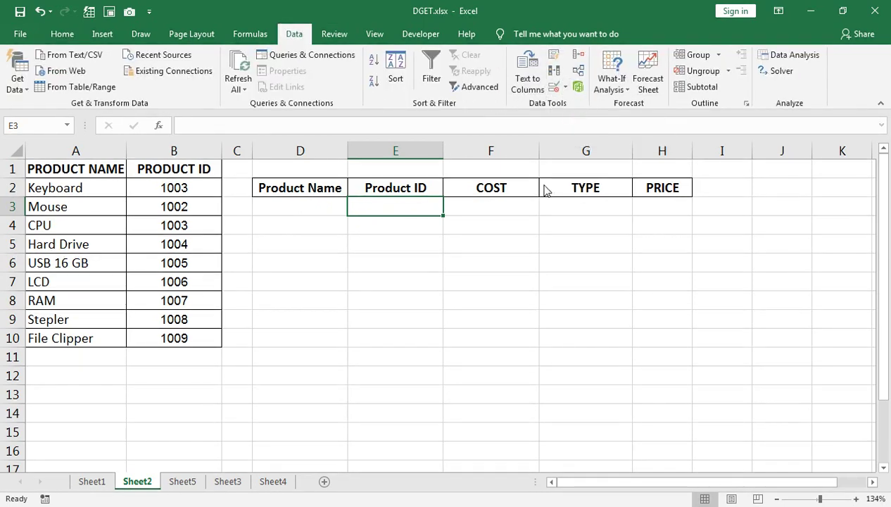
click(211, 322)
click(187, 363)
click(179, 378)
drag(156, 181, 158, 338)
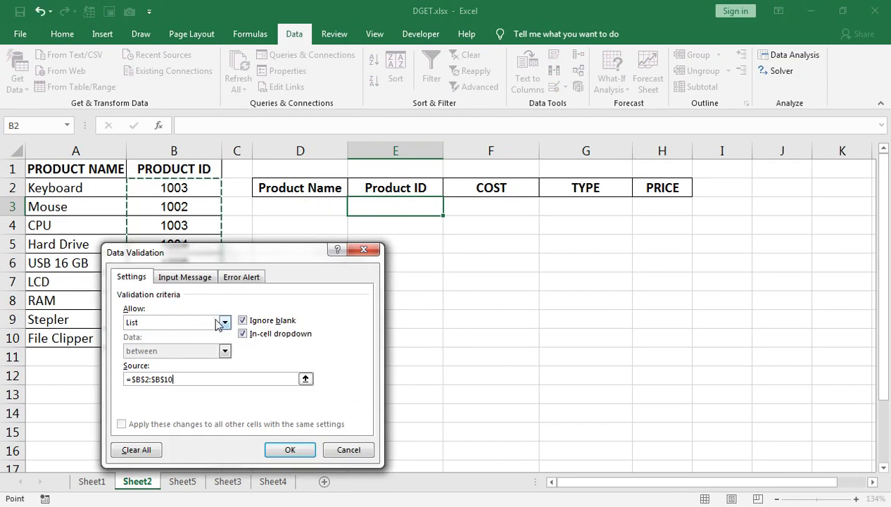
click(286, 450)
Change the Keyboard's product ID in cell B2 to 1001
click(187, 188)
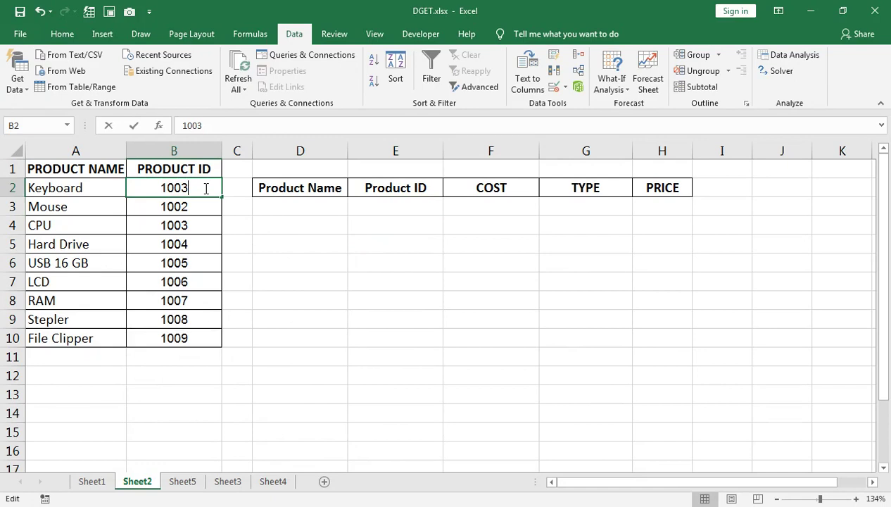
double_click(188, 188)
key(BackSpace)
text(1)
key(Return)
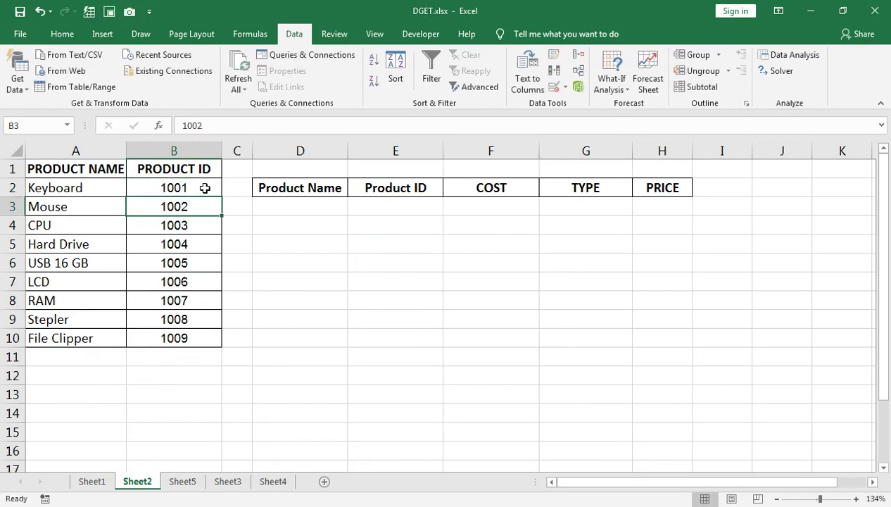
Try out the Product ID list in cell E3 and choose 1002
click(445, 201)
click(370, 199)
click(447, 211)
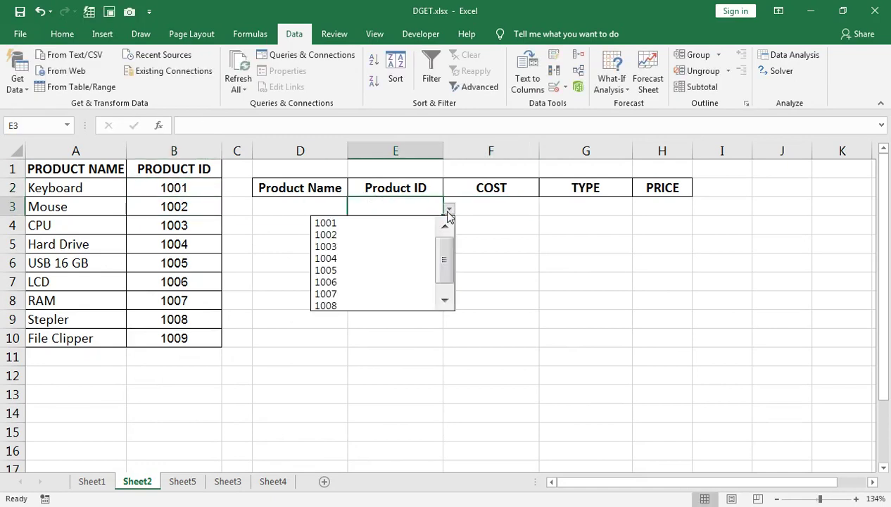
click(417, 245)
click(449, 209)
click(430, 222)
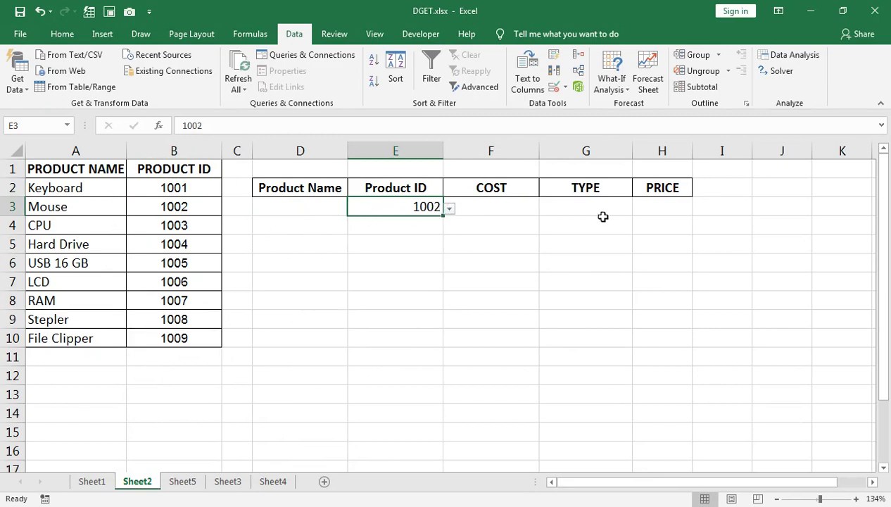
Enter =LOOKUP(E3,B2:B10,A2:A10) in cell D3 to return the product name for the chosen ID
click(291, 204)
text(=lo)
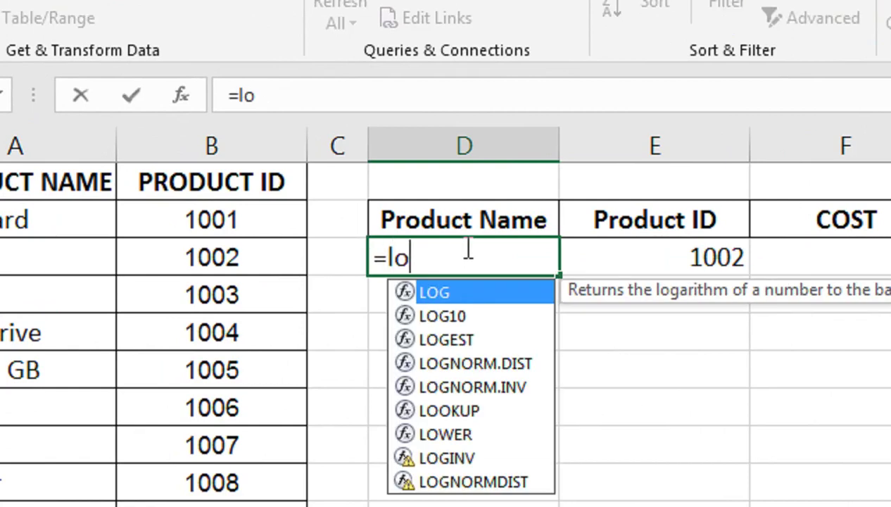
text(o)
key(Down)
key(Up)
key(Tab)
key(Right)
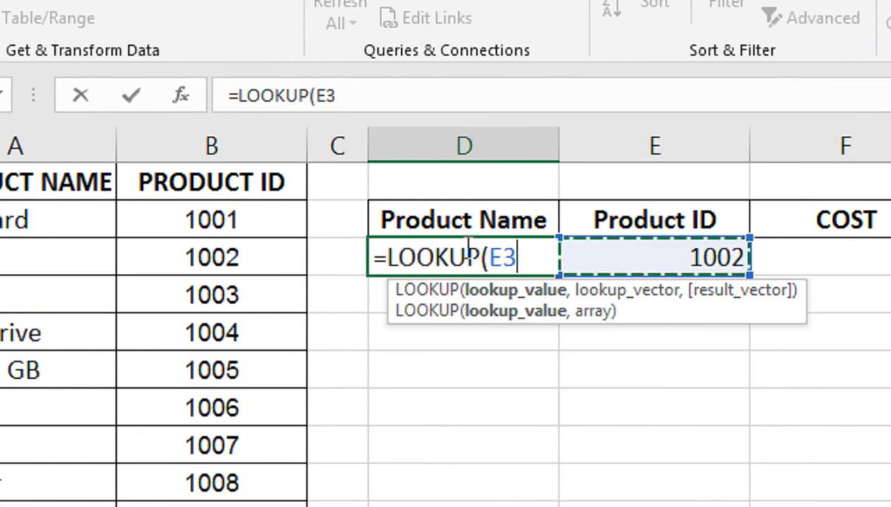
text(,)
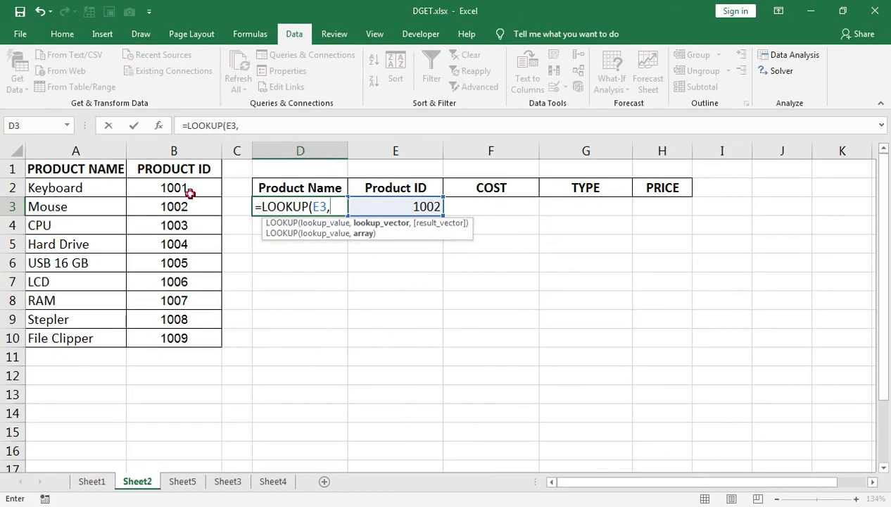
drag(190, 195, 179, 347)
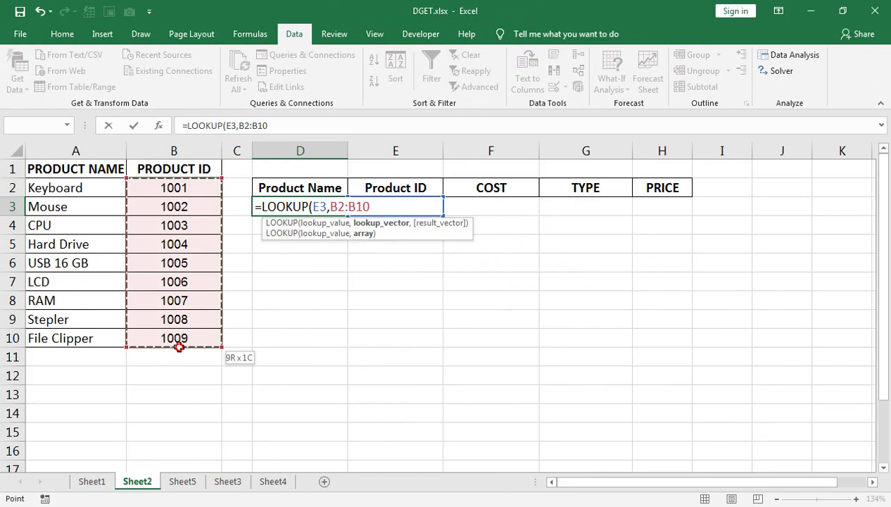
text(,)
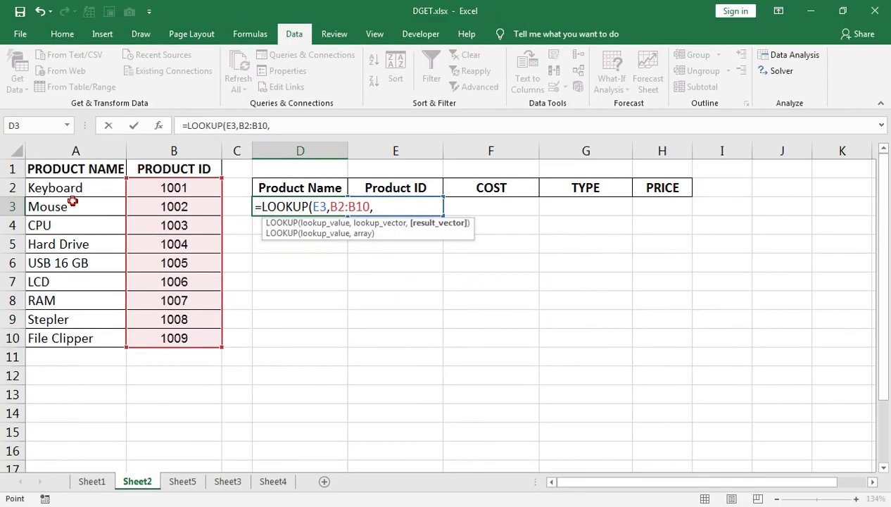
drag(72, 189, 74, 338)
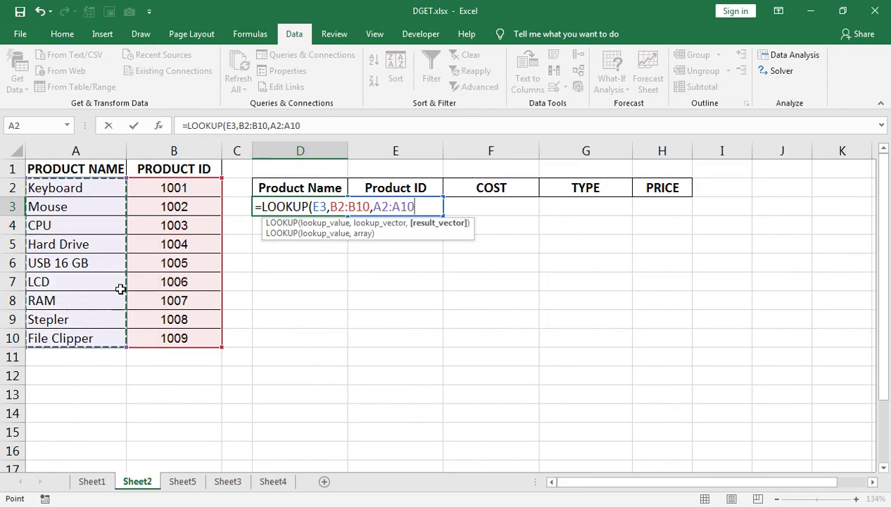
key(Return)
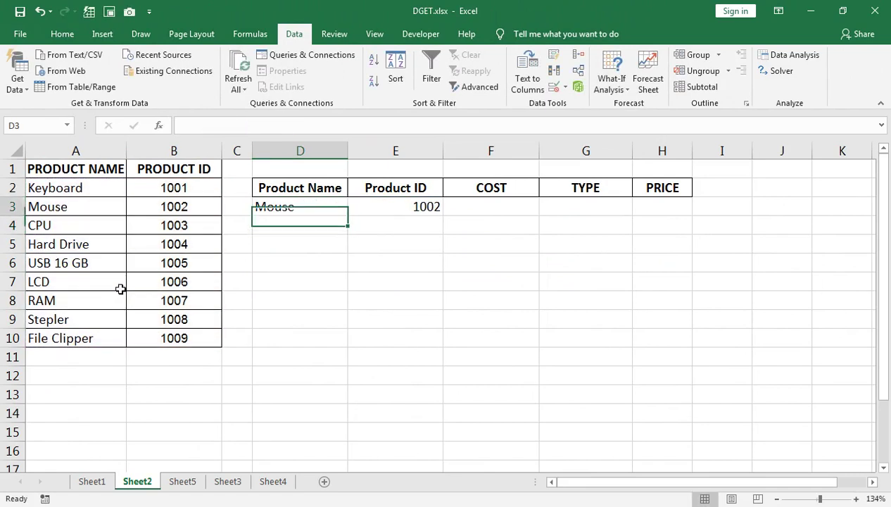
Test the product name lookup by choosing product ID 1001 and finally 1005 in cell E3
key(Up)
key(Right)
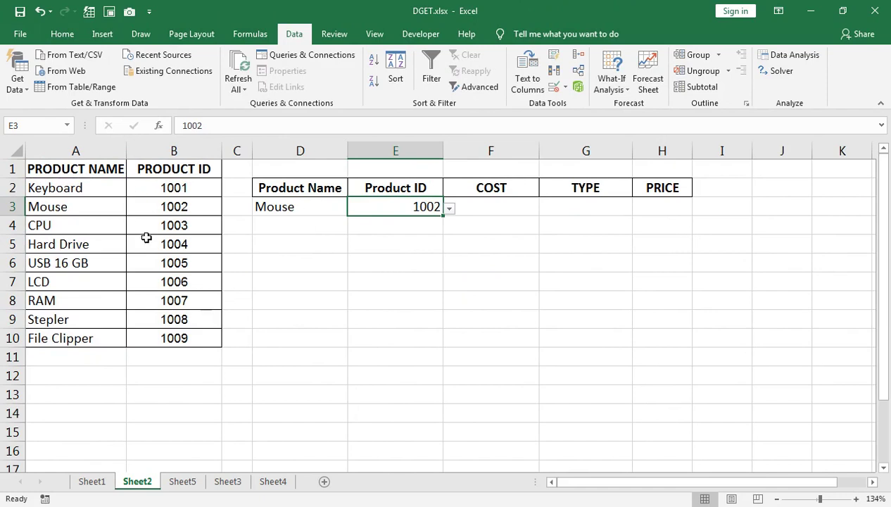
click(449, 209)
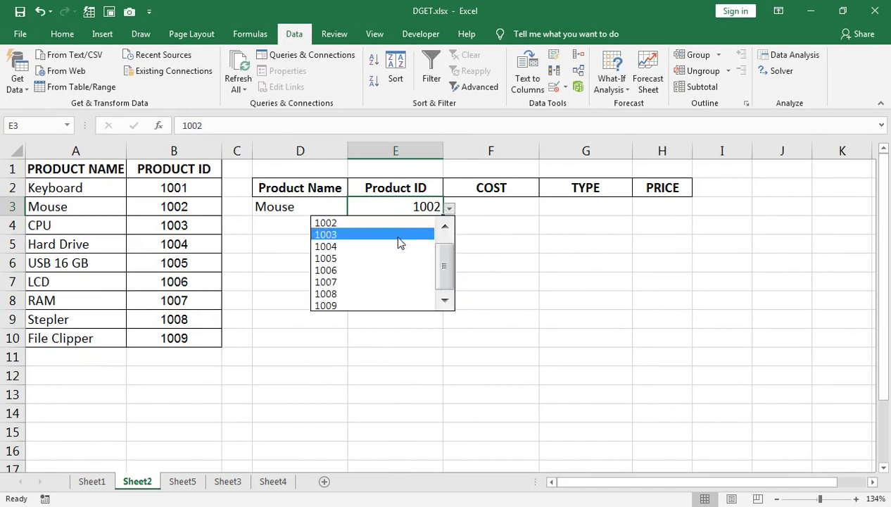
click(380, 223)
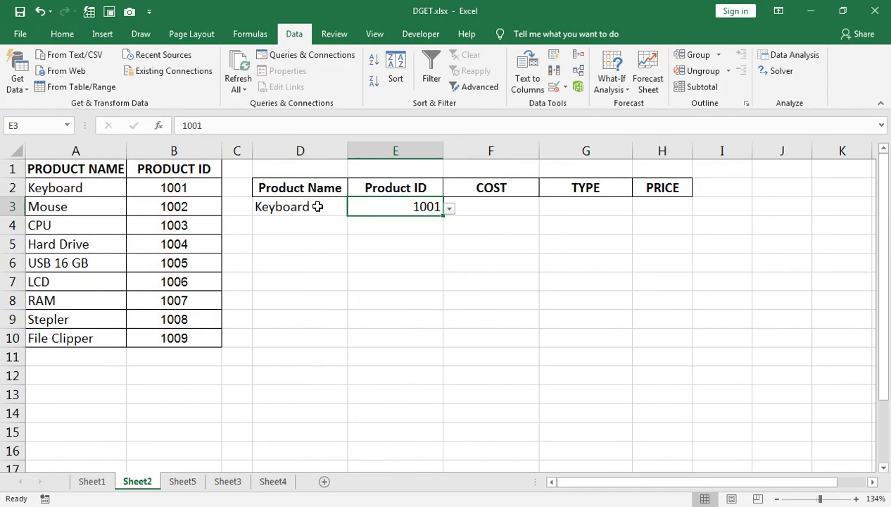
click(449, 209)
click(374, 265)
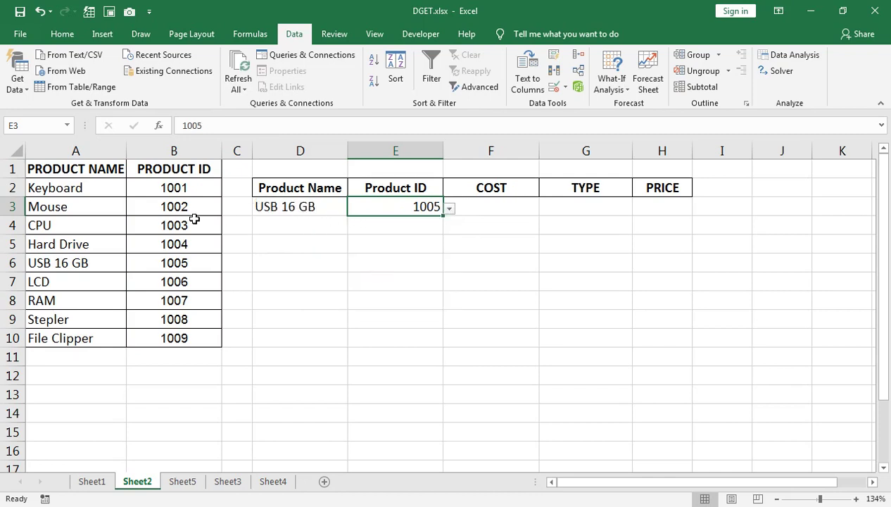
Start a DGET formula in the COST cell F3 with Sheet5!$A$1:$D$10 as its absolute database range
click(482, 212)
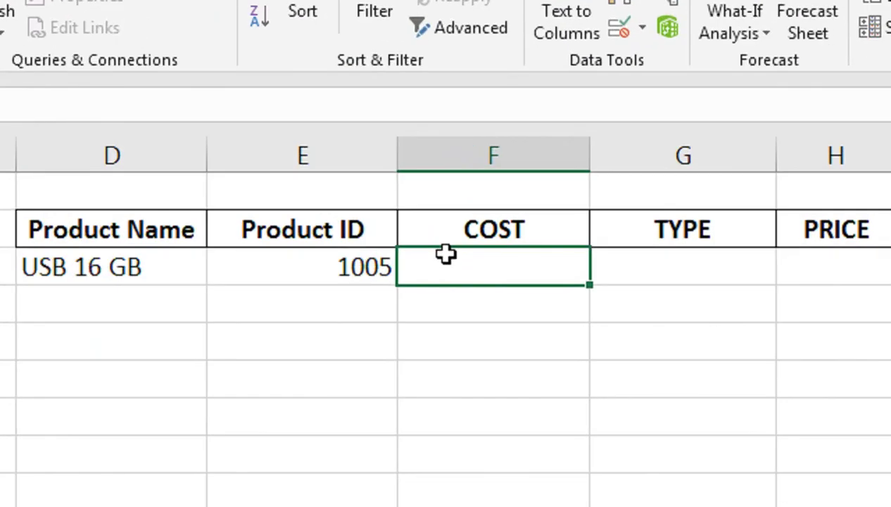
text(=dge)
key(Tab)
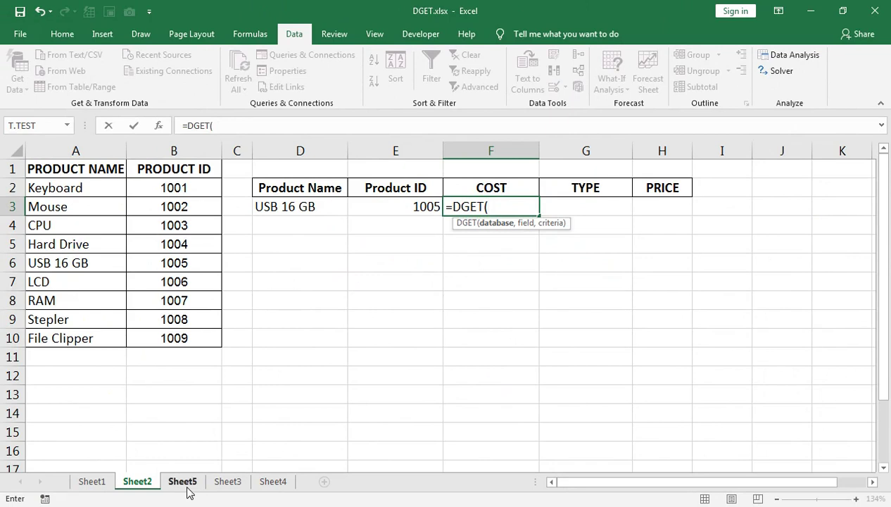
click(182, 481)
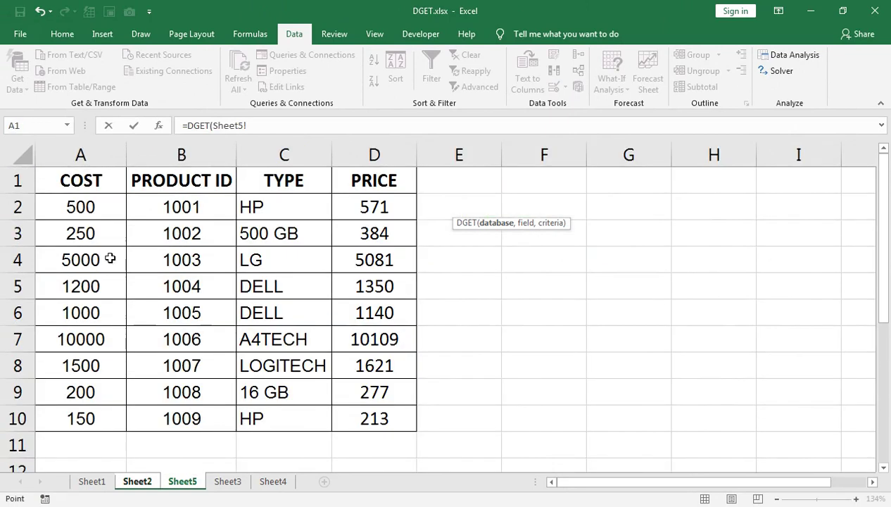
drag(97, 183, 355, 422)
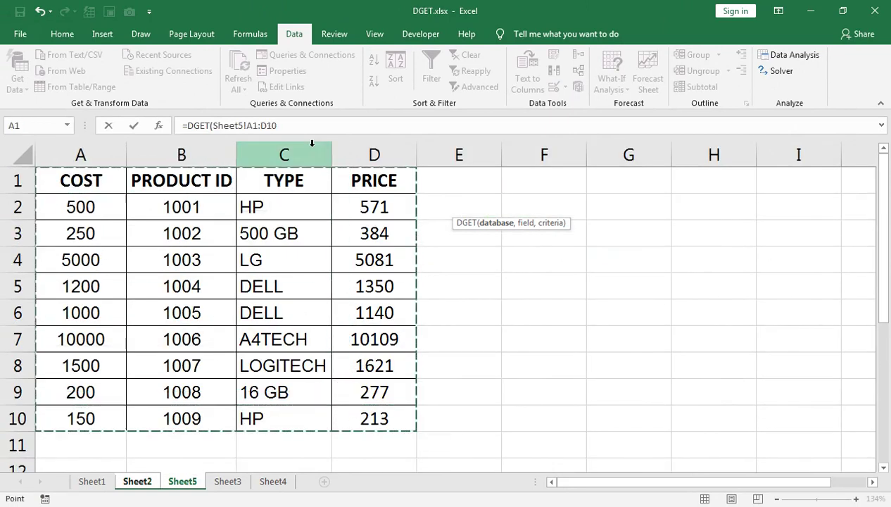
key(F4)
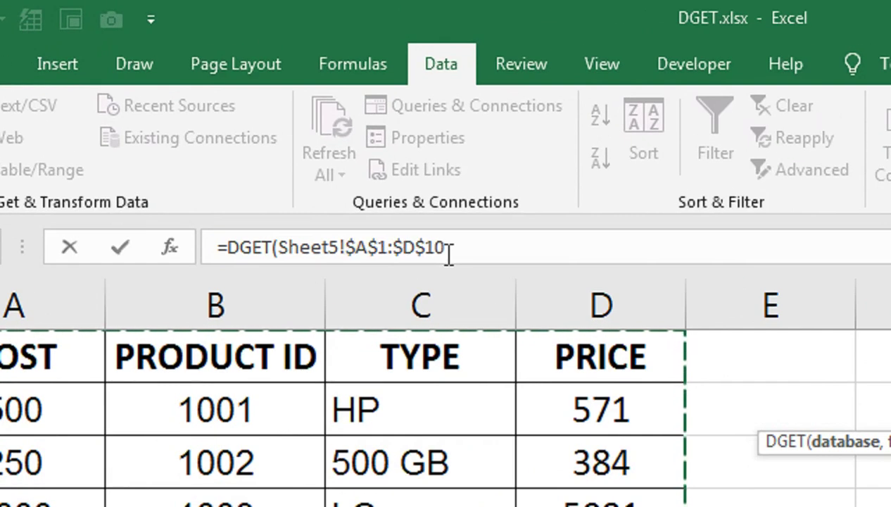
text(,)
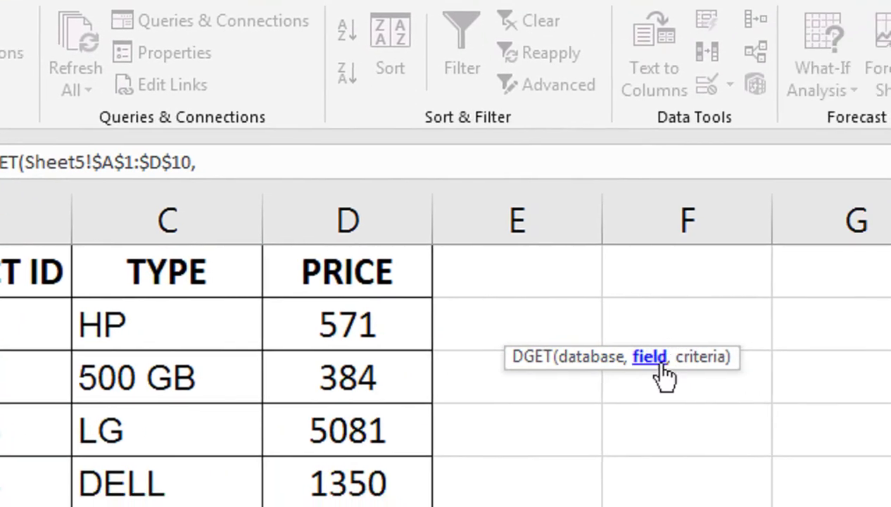
drag(676, 362, 175, 219)
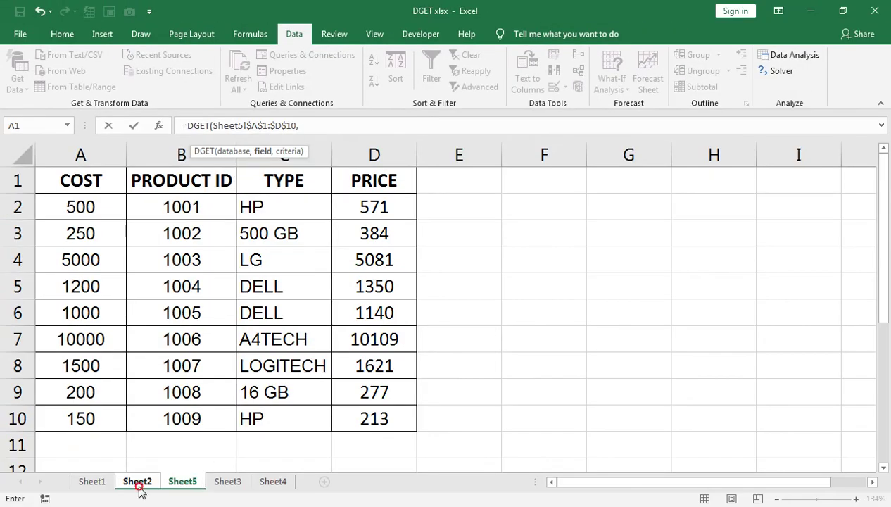
Use the COST header on Sheet2 as the DGET field, with its row locked as F$2
click(138, 484)
click(491, 186)
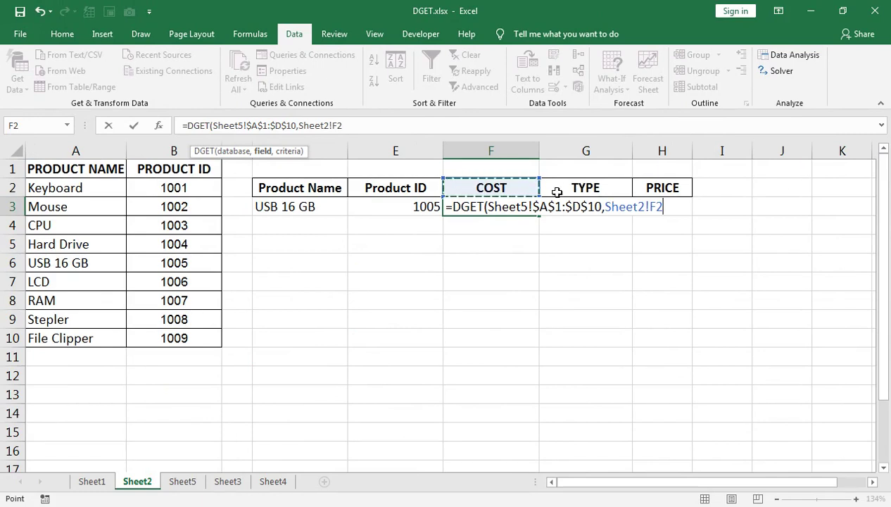
key(F4)
key(F4)
text(,)
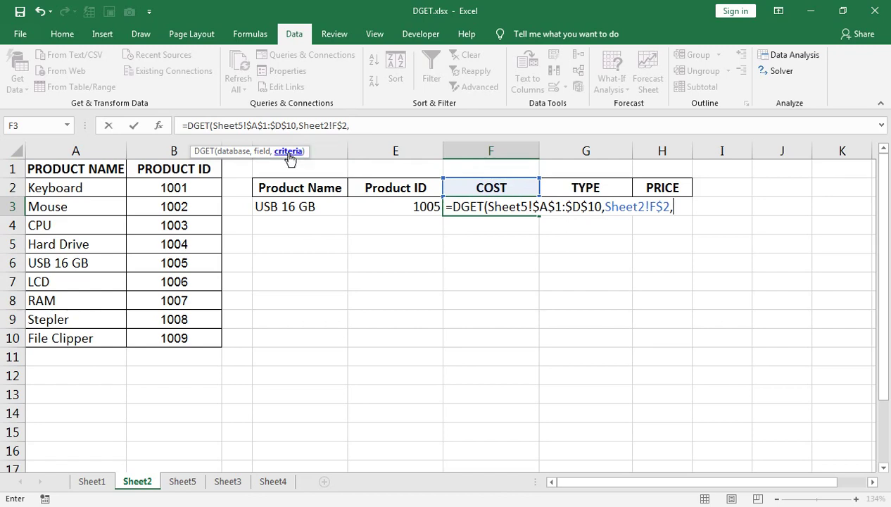
Complete the DGET formula in F3 with the Product ID header and value, Sheet2!$E$2:$E3, as its criteria range
drag(380, 187, 382, 201)
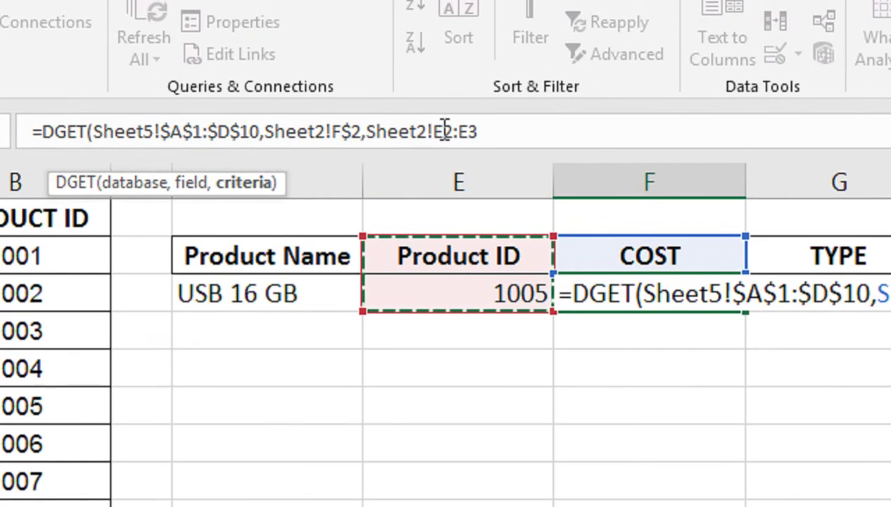
click(443, 122)
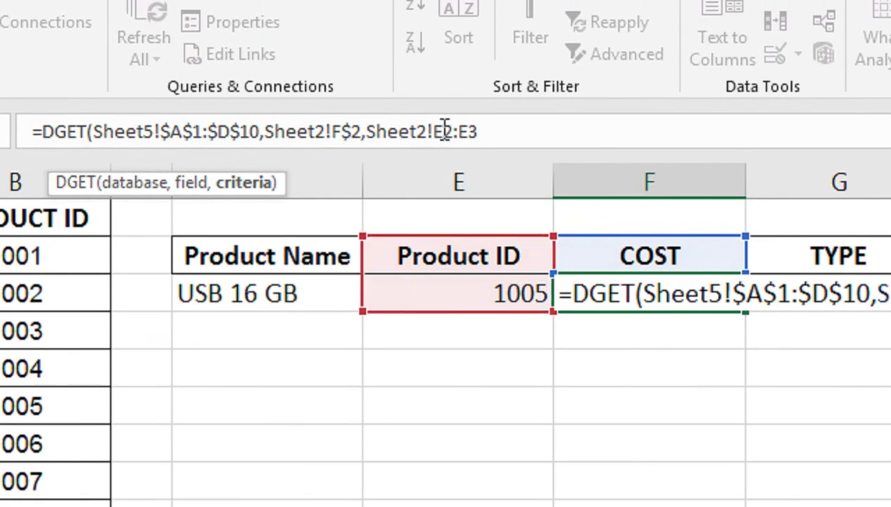
key(F4)
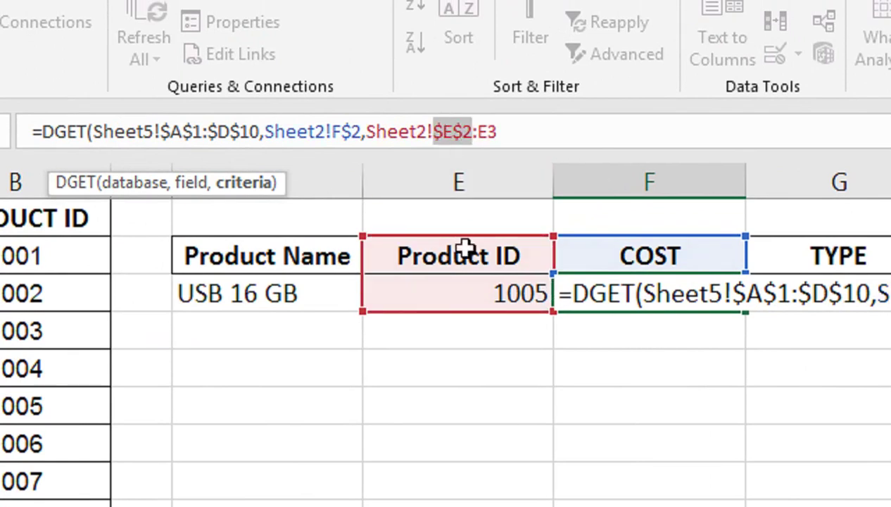
click(478, 139)
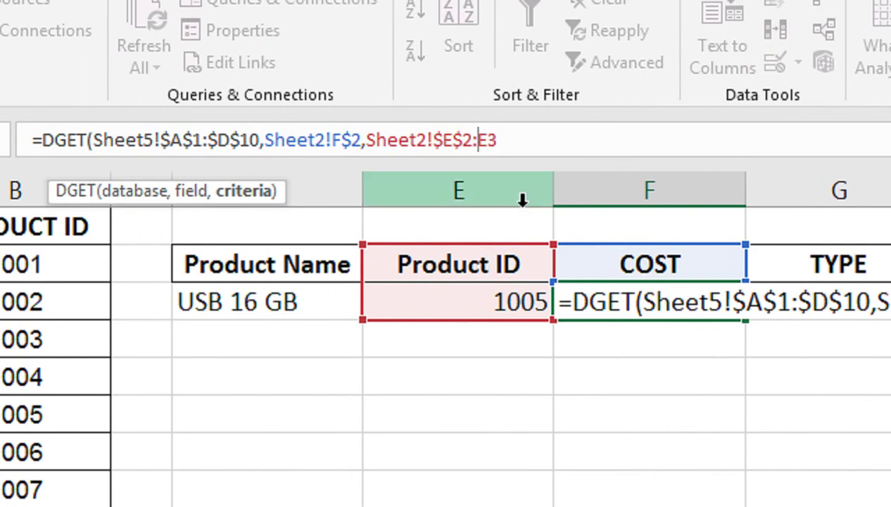
text($)
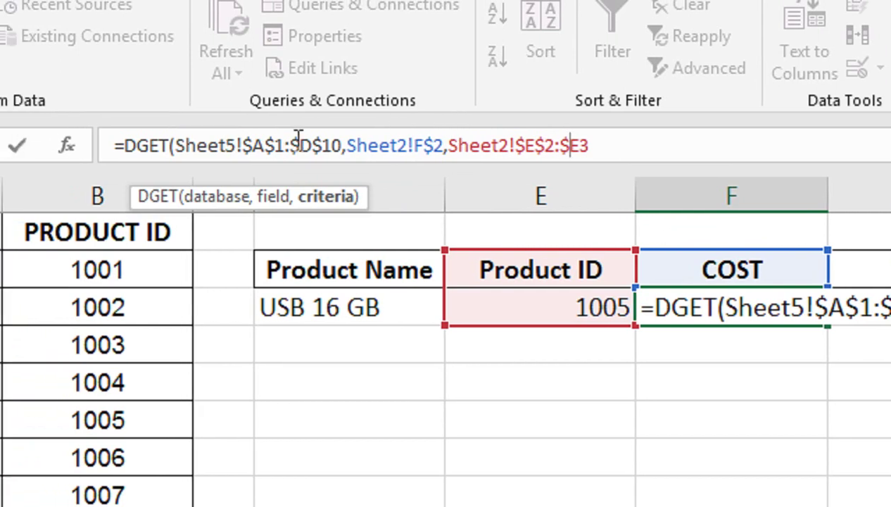
click(625, 133)
text())
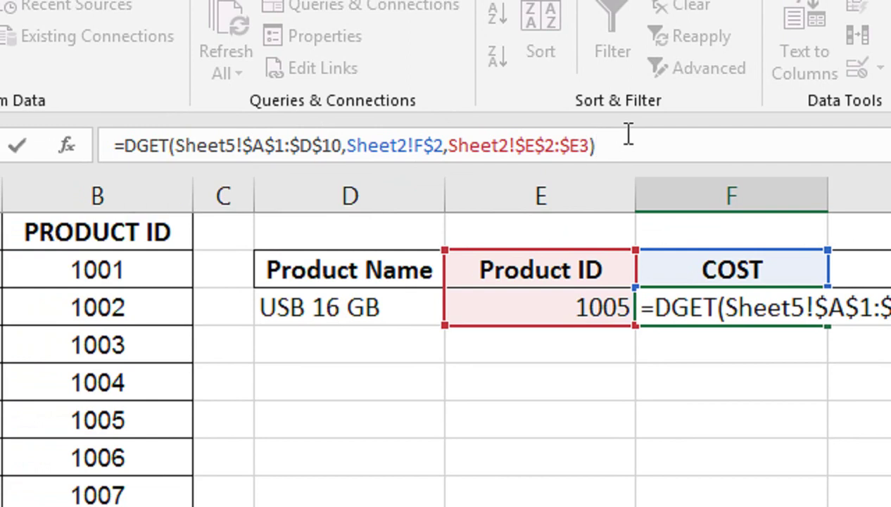
key(Return)
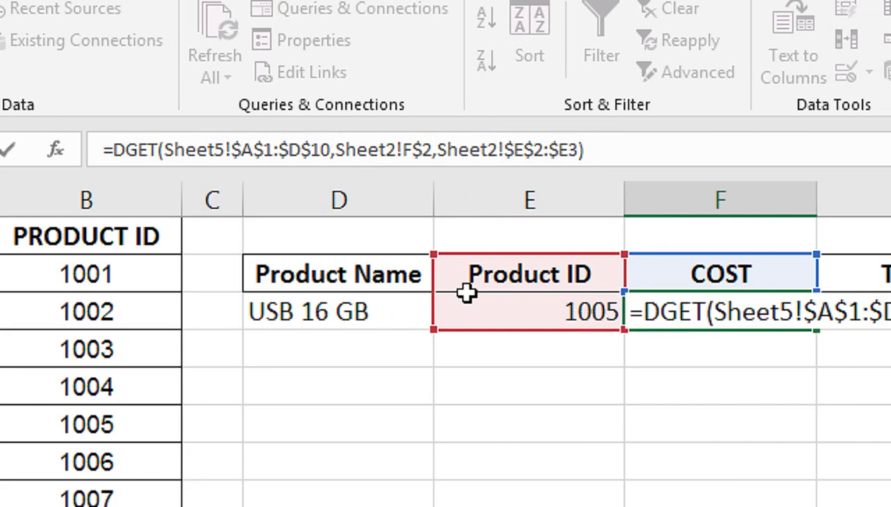
key(Return)
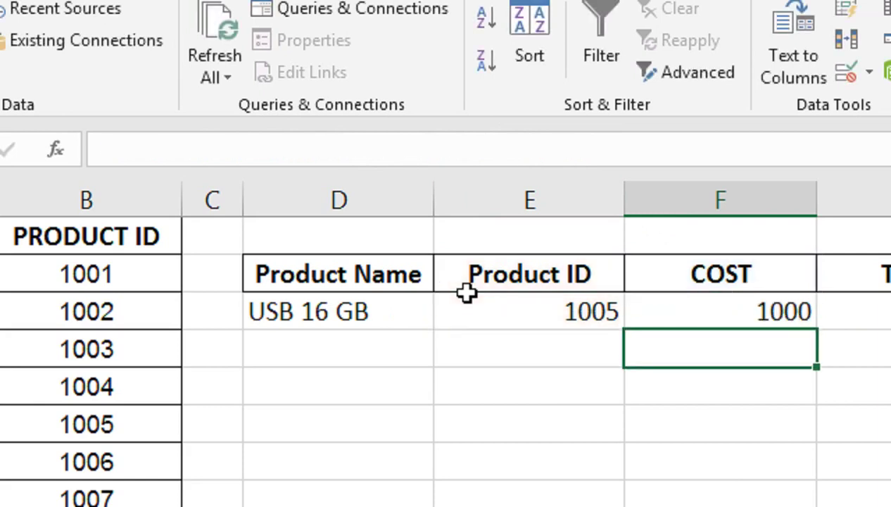
Check the source table on Sheet5, and fill the DGET formula from F3 across the TYPE and PRICE cells G3:H3 on Sheet2
click(660, 316)
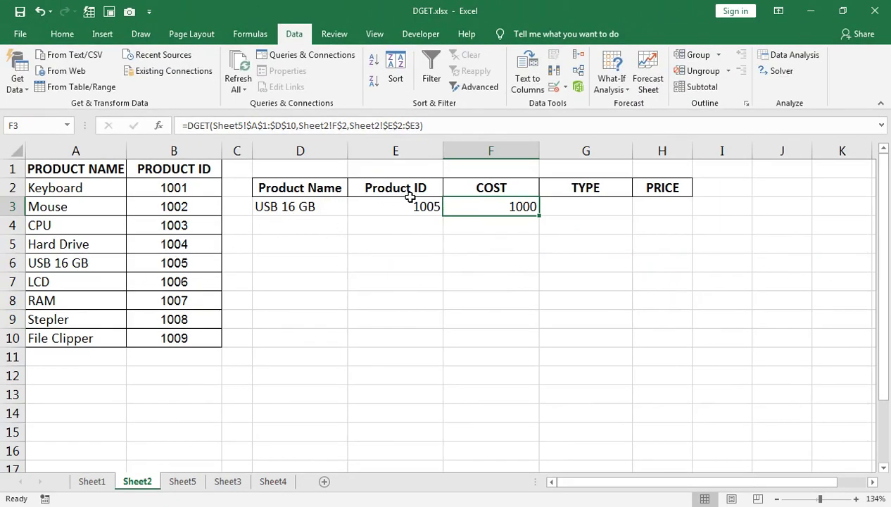
click(181, 481)
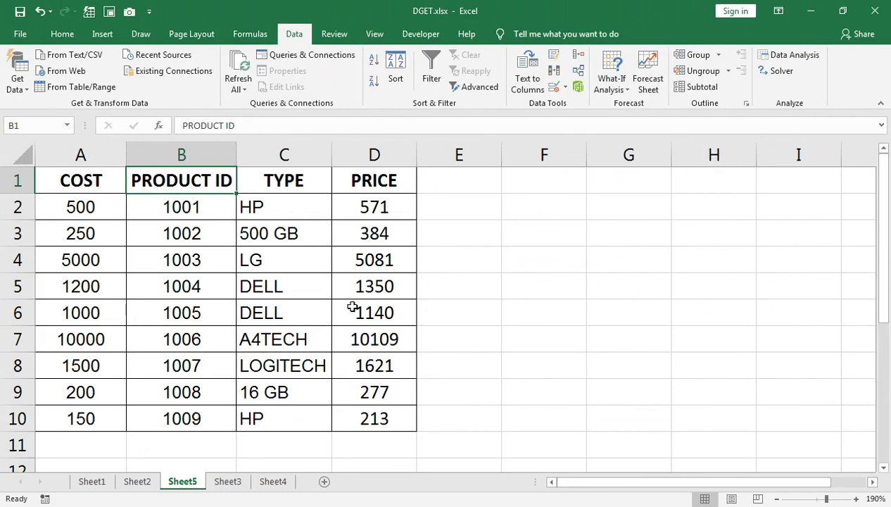
click(139, 482)
drag(541, 218, 661, 211)
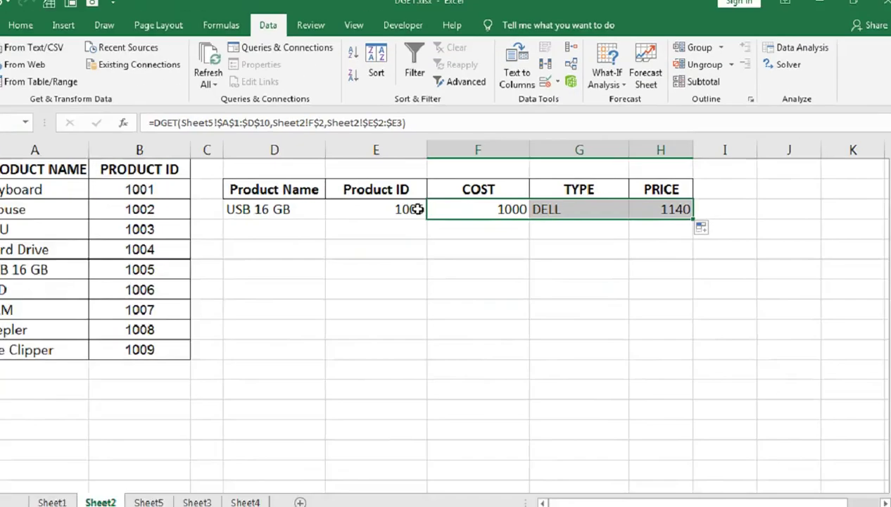
Test the lookup by choosing product ID 1001 in E3, comparing its details with Sheet5, and choosing another product ID
click(68, 251)
click(448, 209)
scroll(447, 253, up, 1)
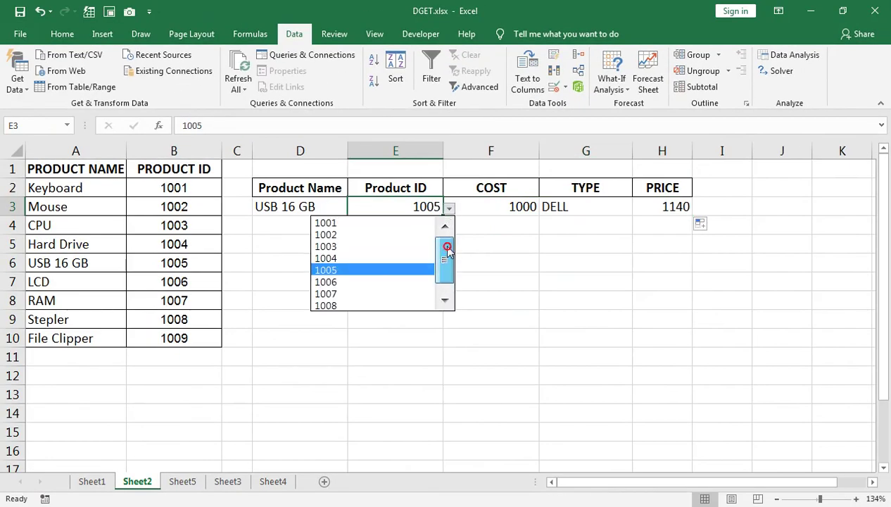
click(379, 224)
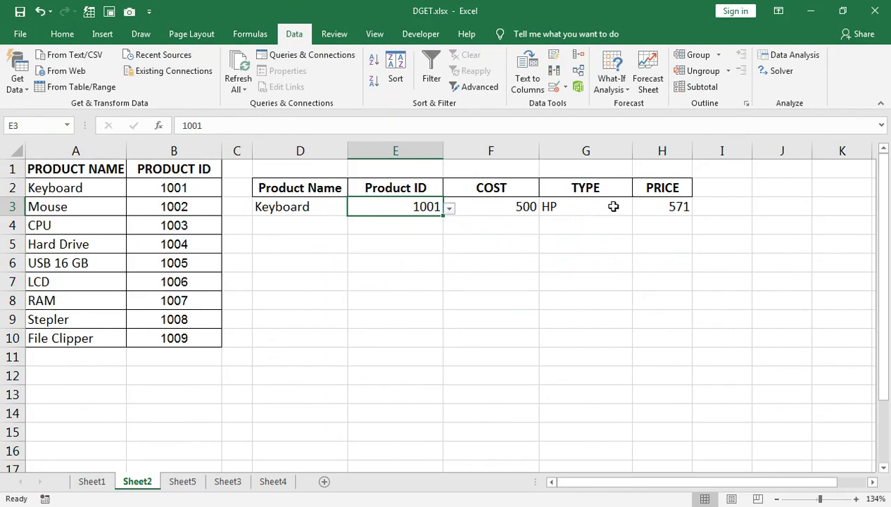
click(182, 482)
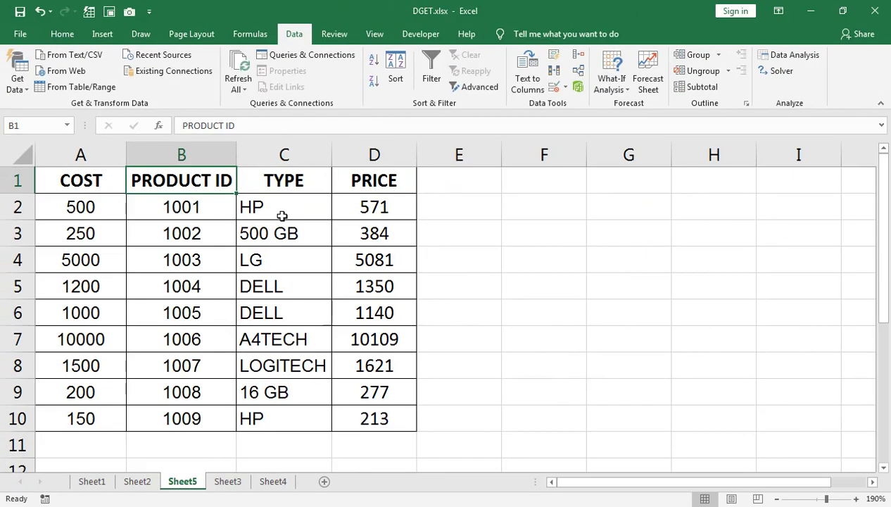
click(130, 481)
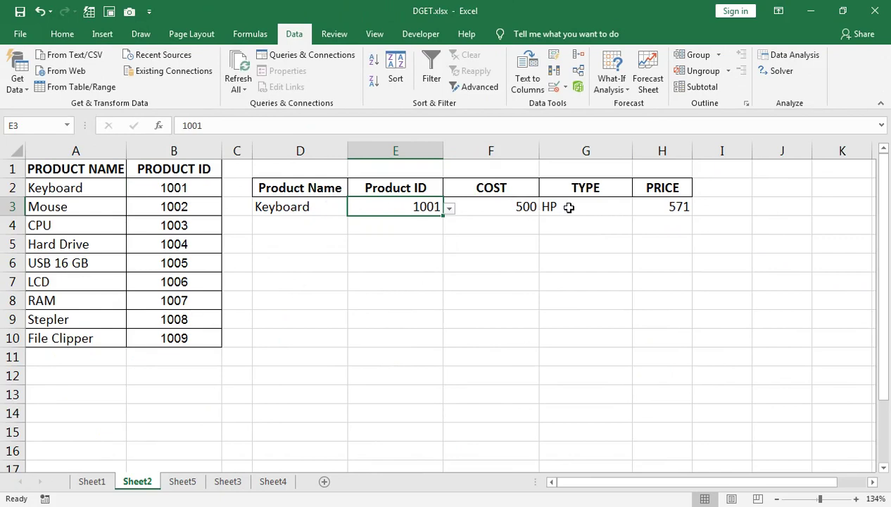
click(449, 209)
click(416, 278)
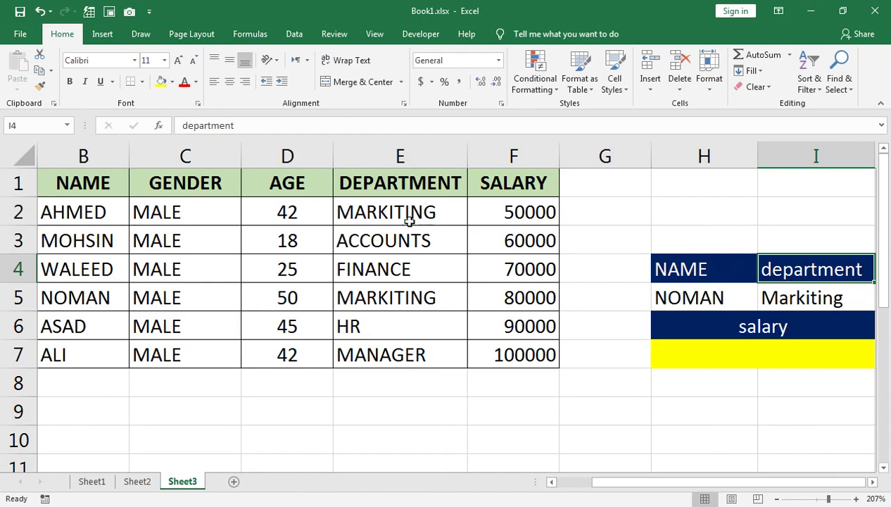
On Sheet3 of Book1.xlsx, start a DGET formula in the yellow salary cell H7 with B1:F7 as its database range
drag(161, 201, 29, 212)
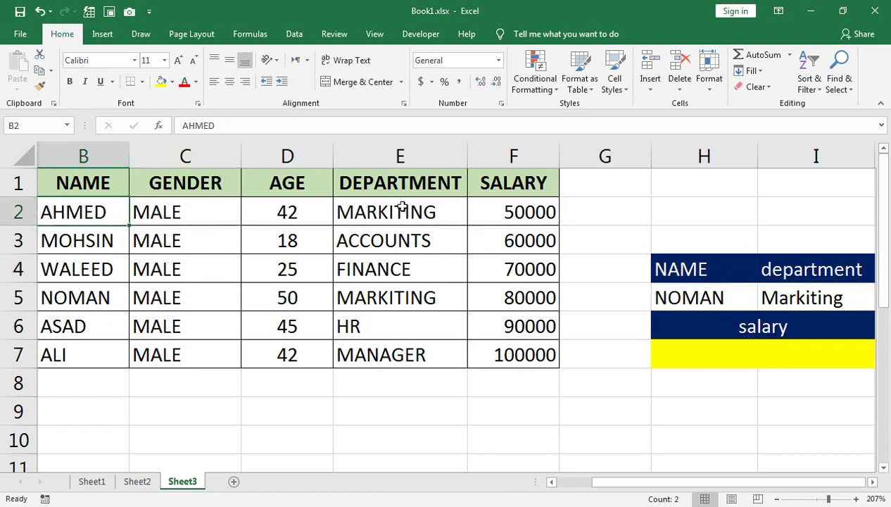
click(784, 342)
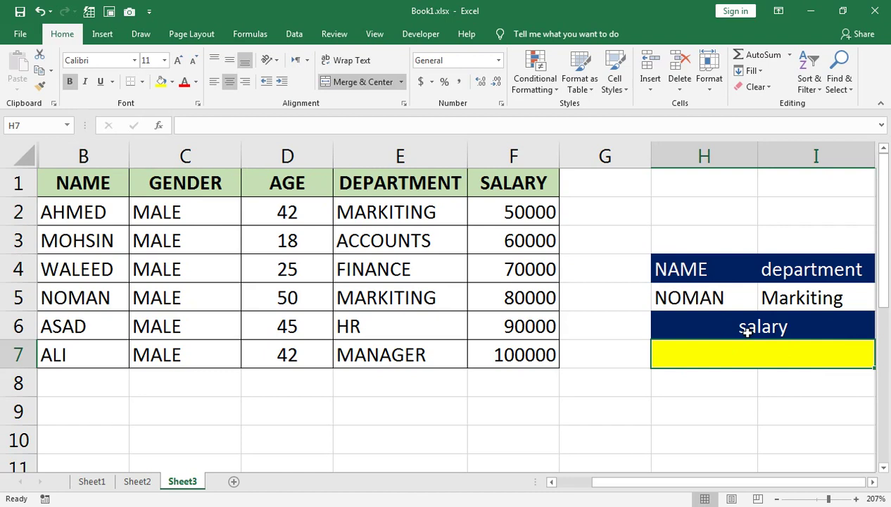
click(696, 372)
click(696, 351)
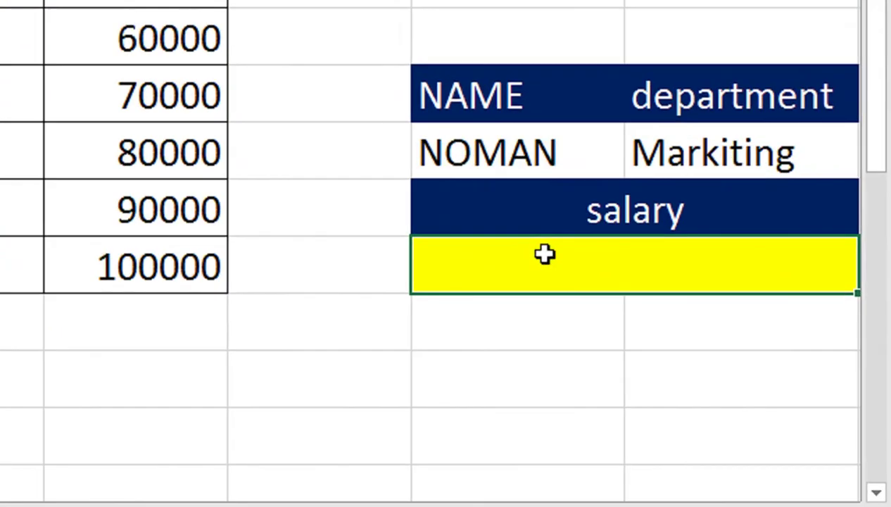
text(=dg)
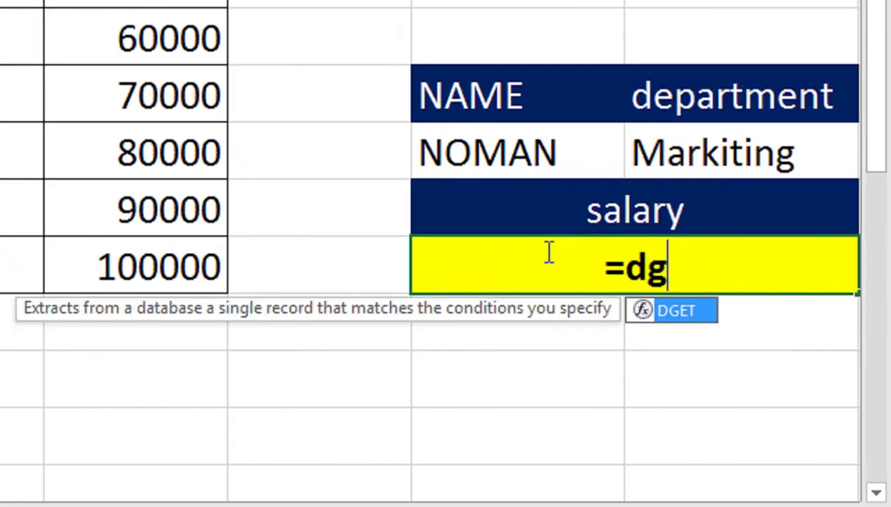
key(Tab)
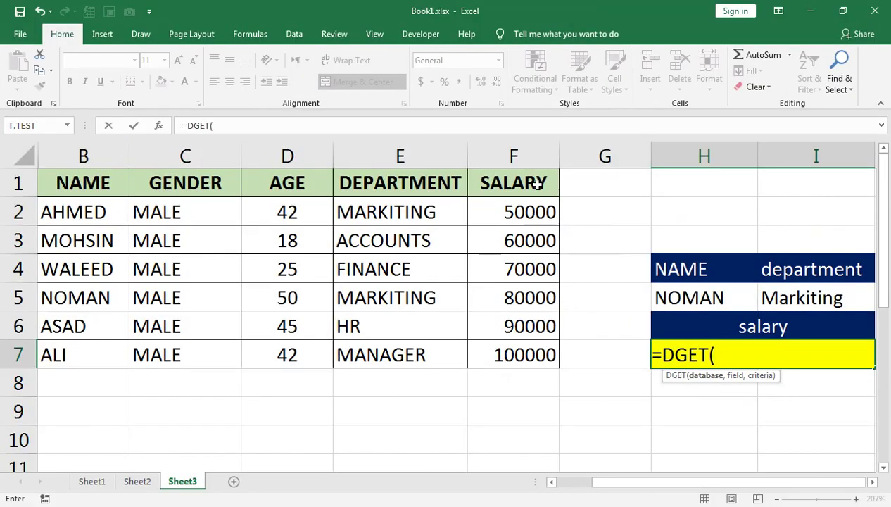
drag(480, 146, 0, 344)
drag(74, 357, 76, 357)
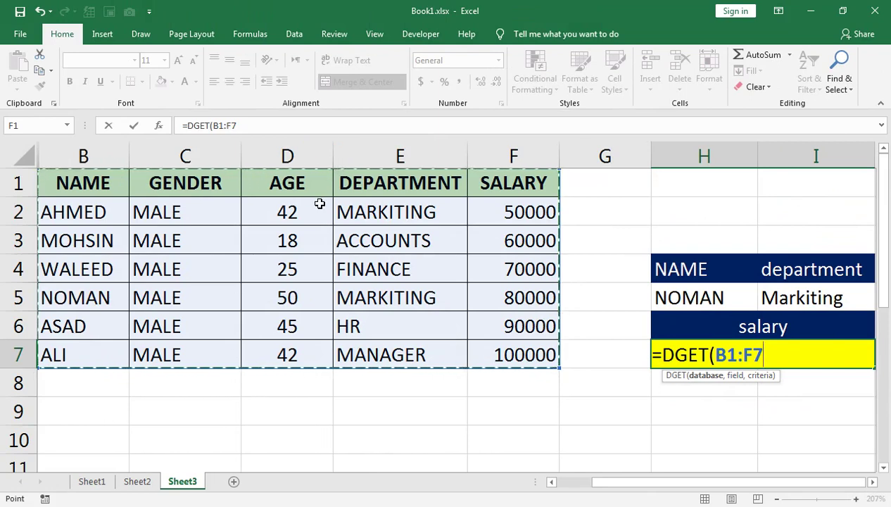
text(,)
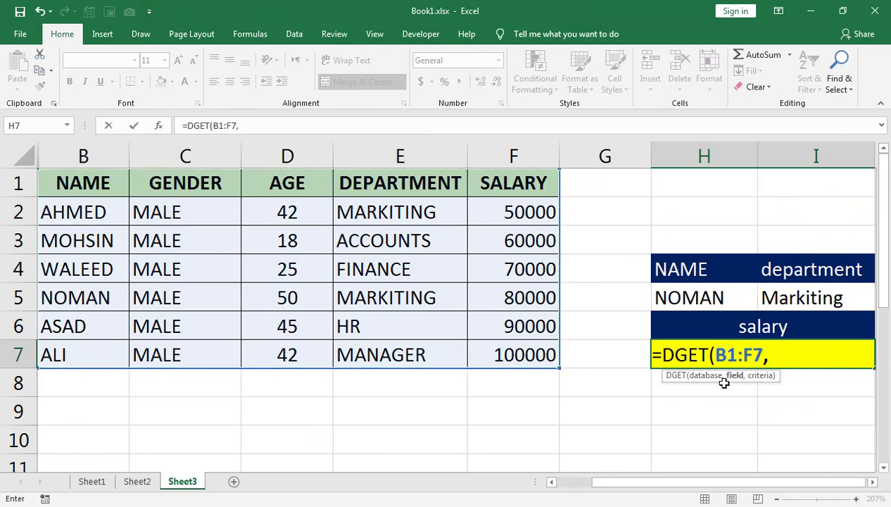
Complete the DGET formula in H7 with the salary header H6 as field and the name and department block H4:I5 as criteria
click(750, 324)
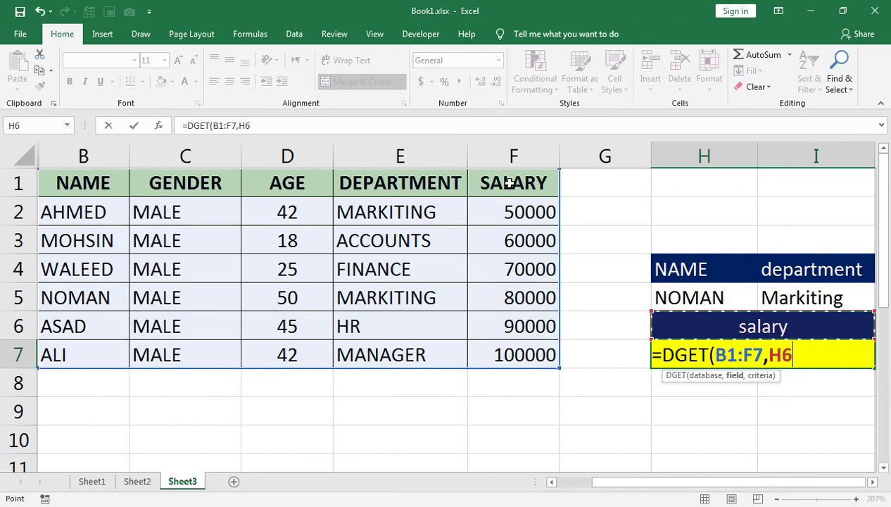
text(,)
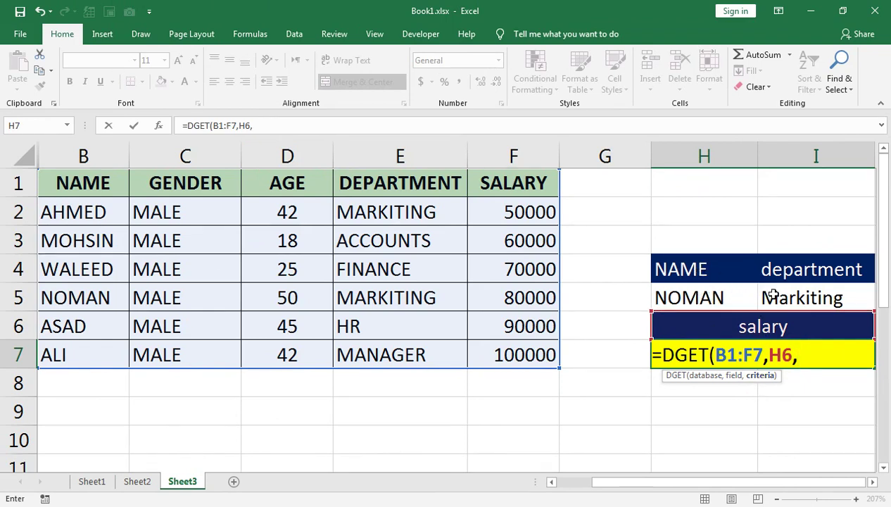
drag(794, 268, 747, 294)
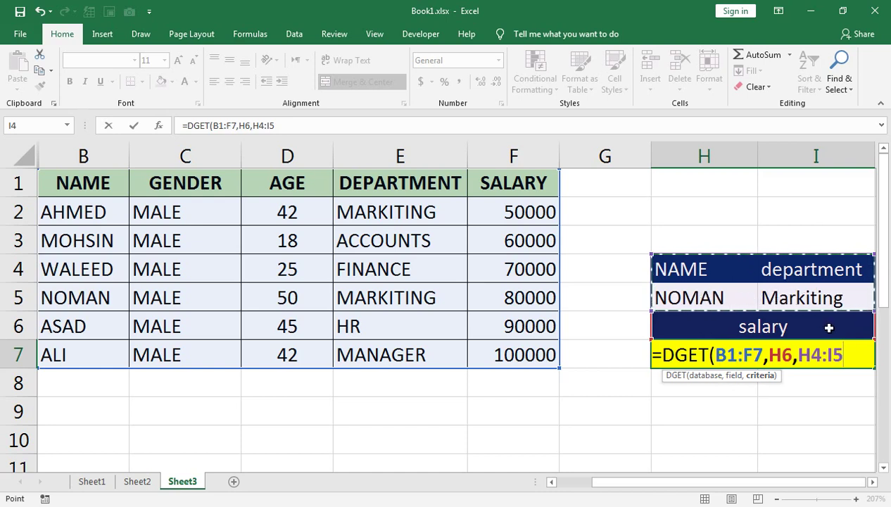
text())
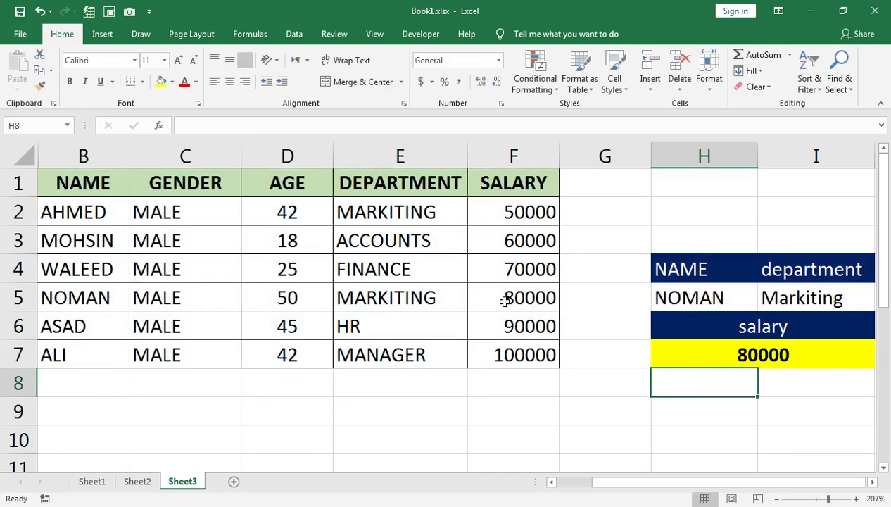
Test the salary lookup by choosing the first listed employee and finally the second one in the NAME criterion cell H5
click(737, 299)
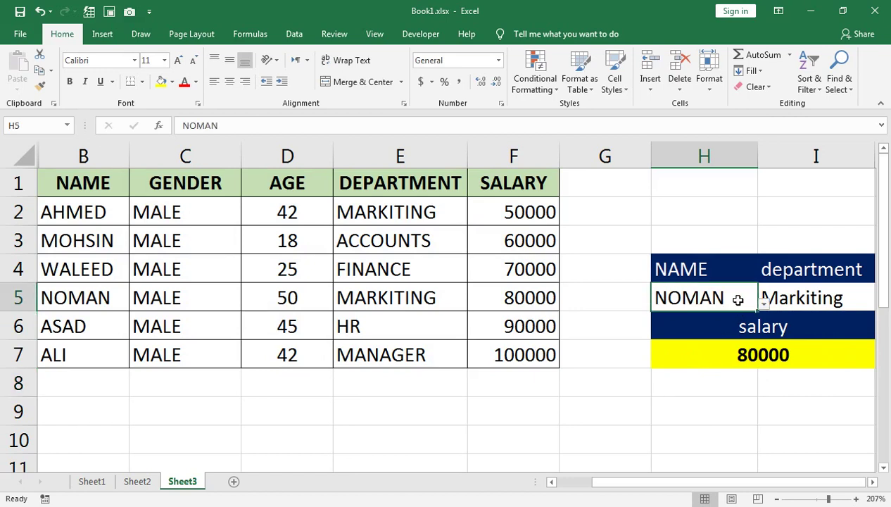
click(764, 304)
click(752, 328)
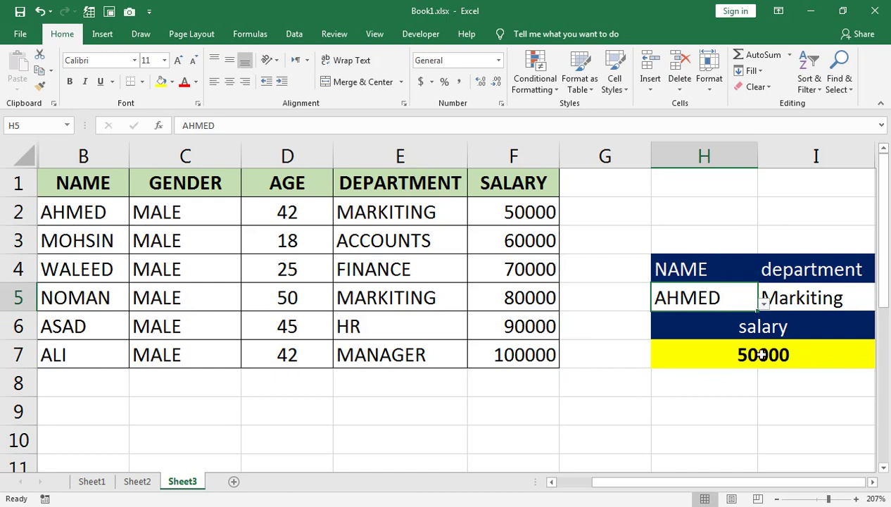
click(782, 289)
click(702, 296)
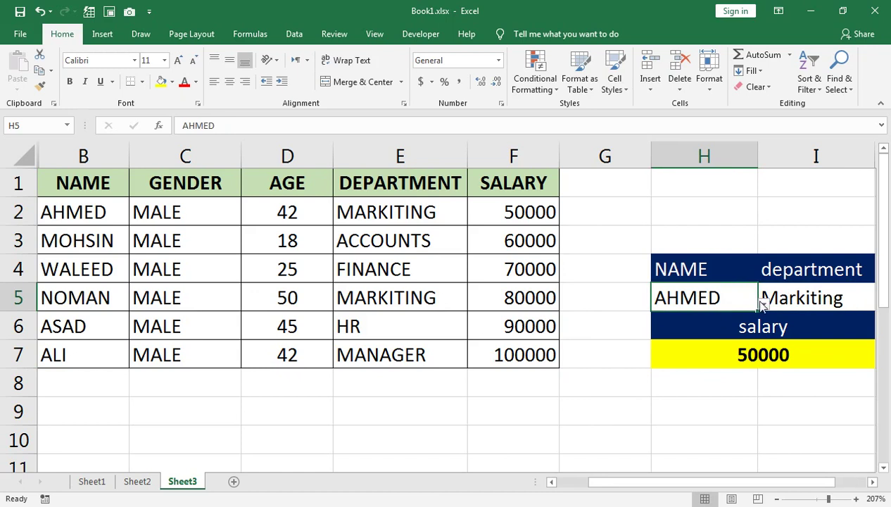
click(762, 302)
click(672, 345)
click(804, 295)
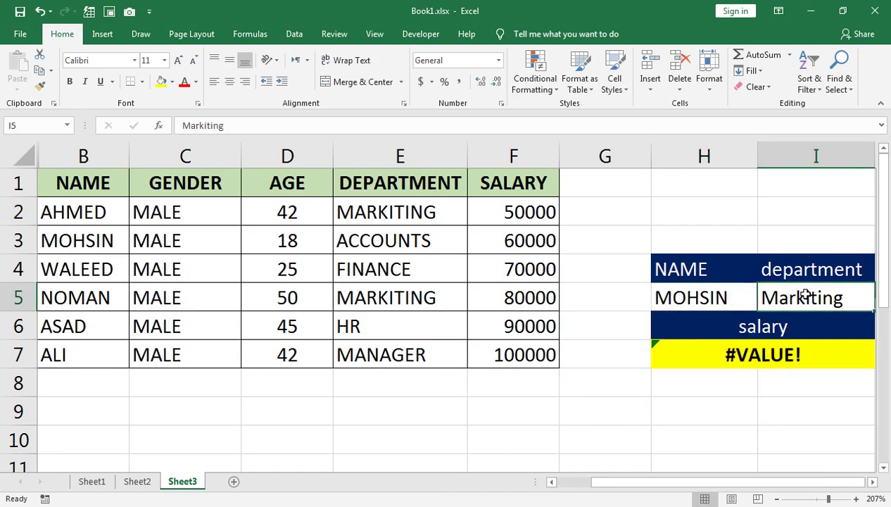
drag(860, 476, 862, 476)
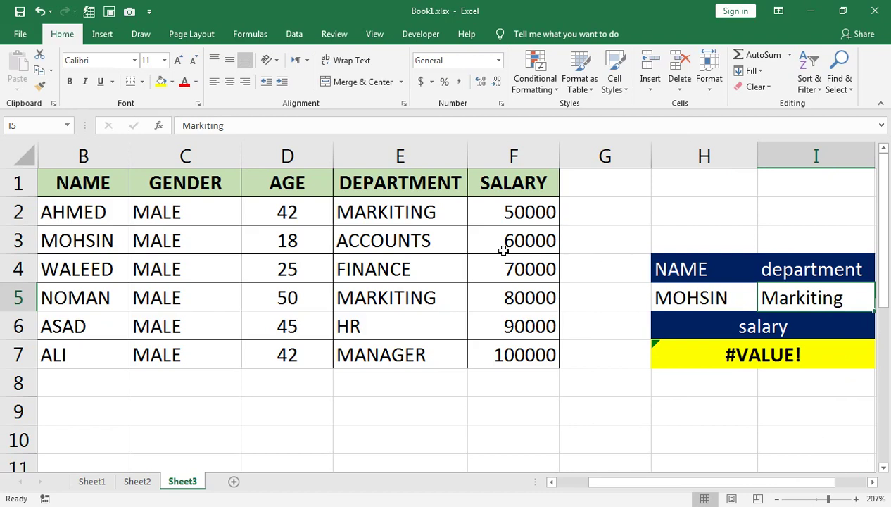
Copy the ACCOUNTS department from E3 into the department criterion cell I5 and check the formula in H7
click(417, 240)
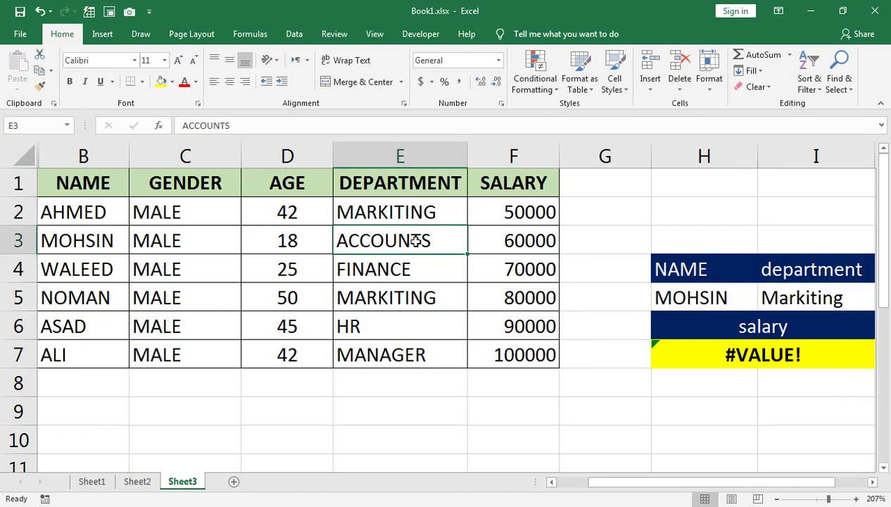
key(ctrl+c)
click(765, 298)
key(ctrl+v)
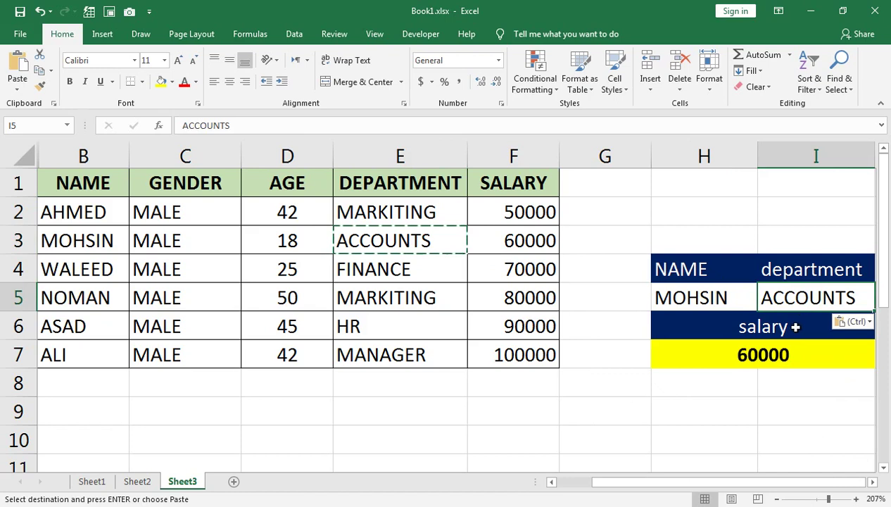
click(784, 357)
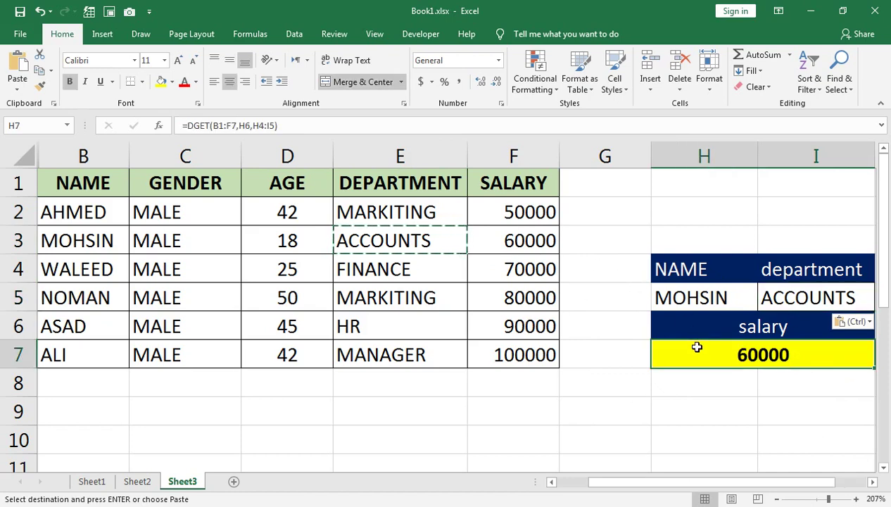
Copy the FINANCE department from E4 into the department criterion cell I5 to test a mismatched name and department
key(ctrl)
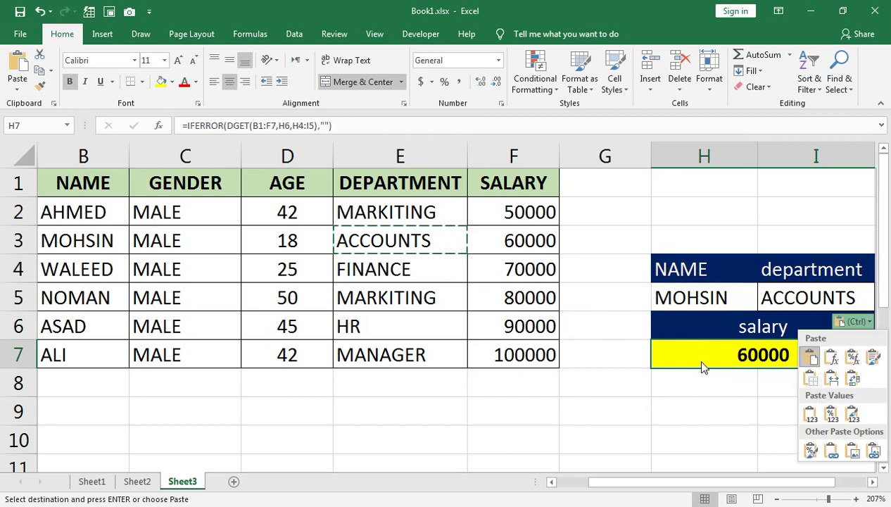
key(Escape)
click(407, 268)
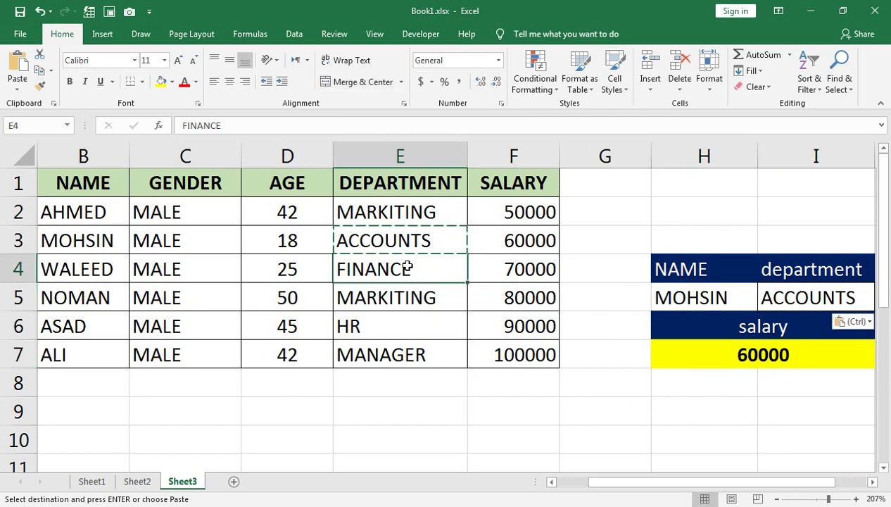
key(ctrl+c)
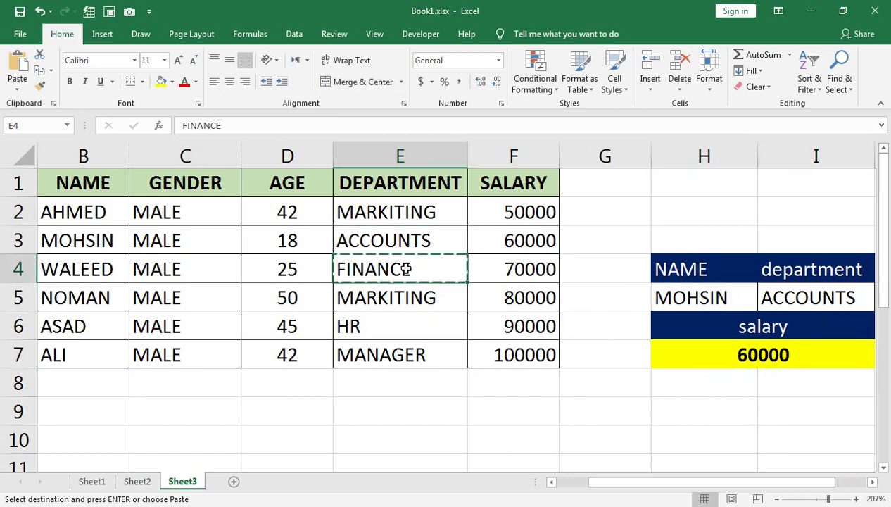
click(804, 295)
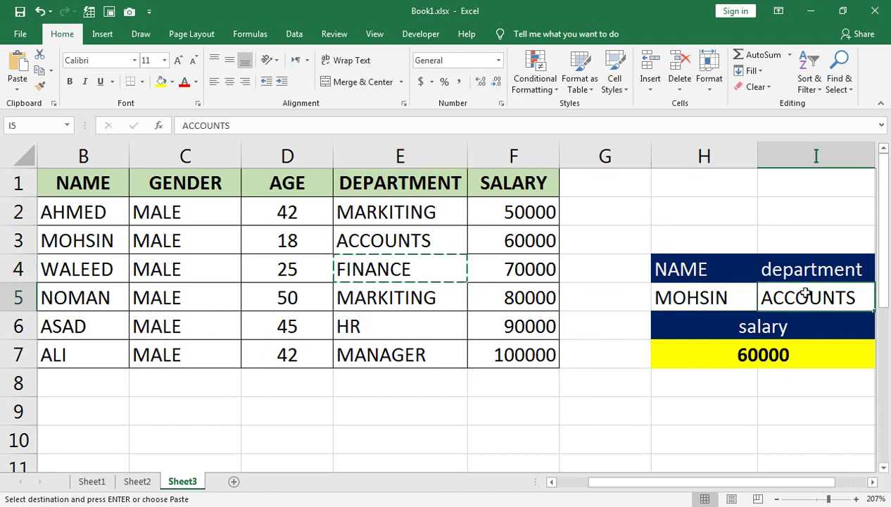
key(ctrl+v)
click(746, 298)
click(770, 294)
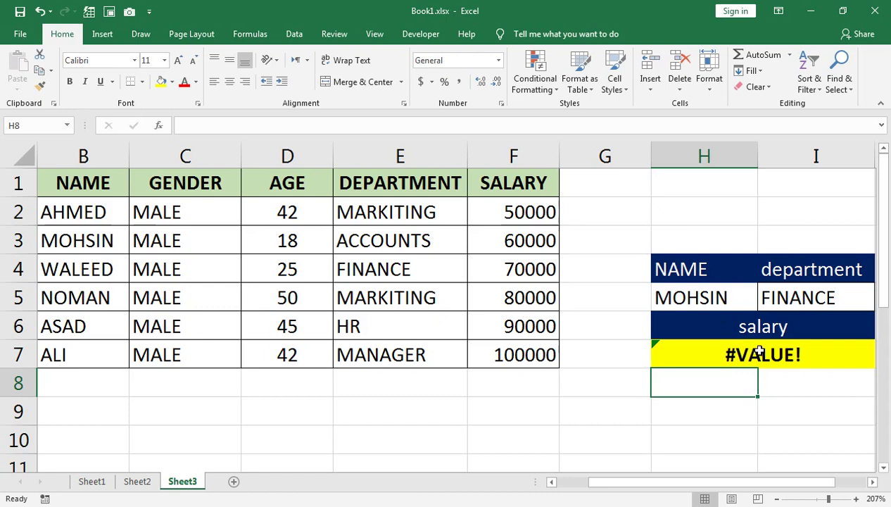
Wrap the DGET formula in the salary cell H7 in IFERROR with an empty string "" as the error value
double_click(753, 348)
click(662, 354)
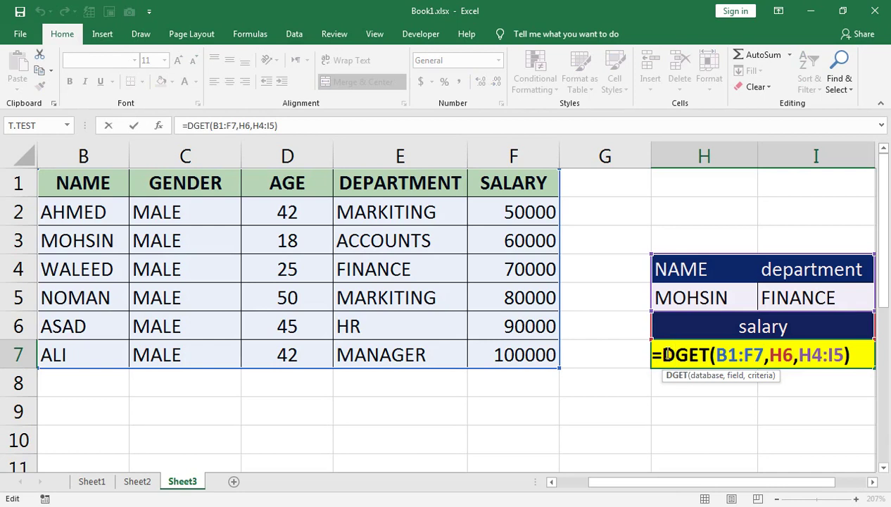
text(if)
key(Down)
key(Tab)
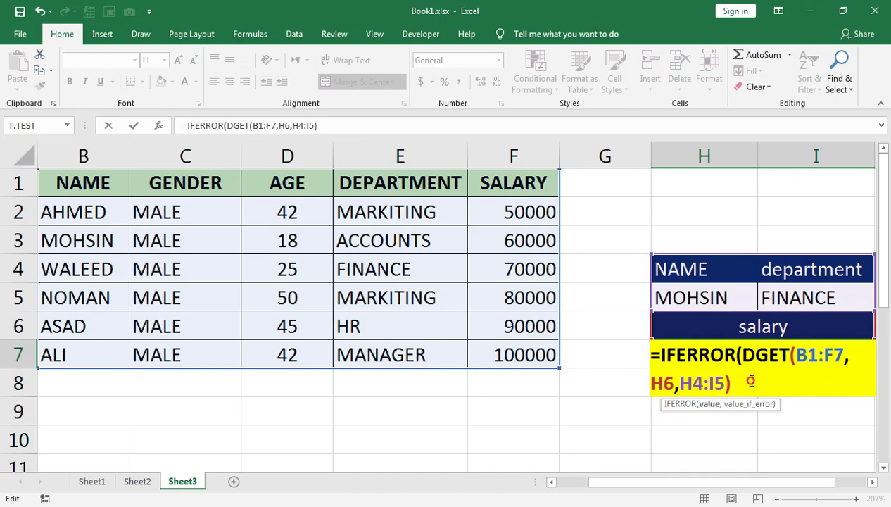
text(,)
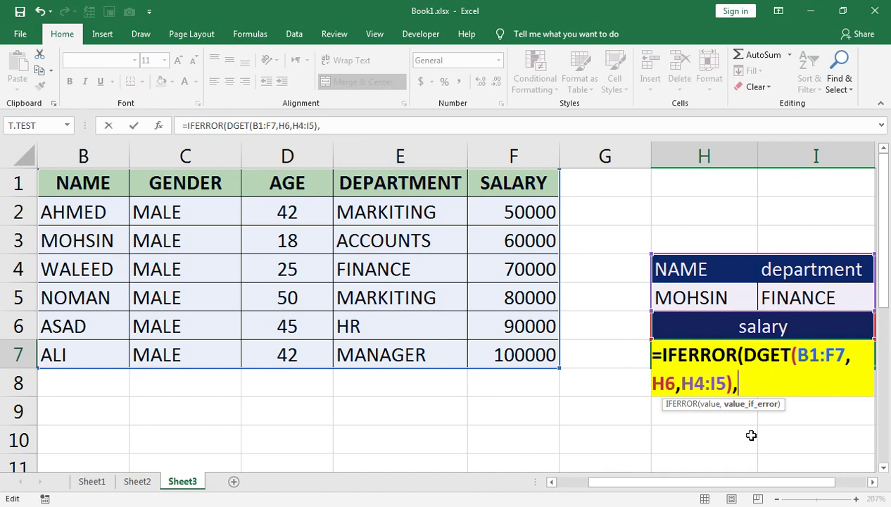
text(""))
key(Return)
key(Up)
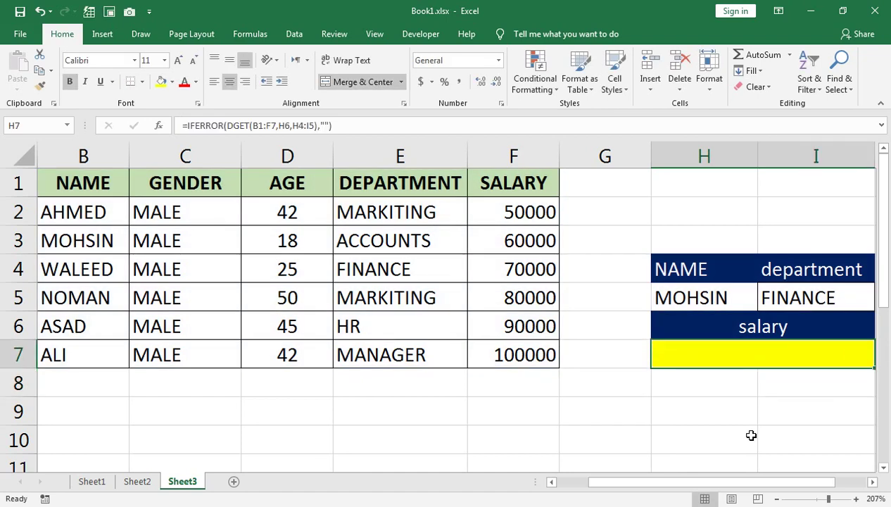
Copy ACCOUNTS from E3 into the department criterion cell I5 and check the salary in H7
click(420, 239)
key(ctrl+c)
click(804, 300)
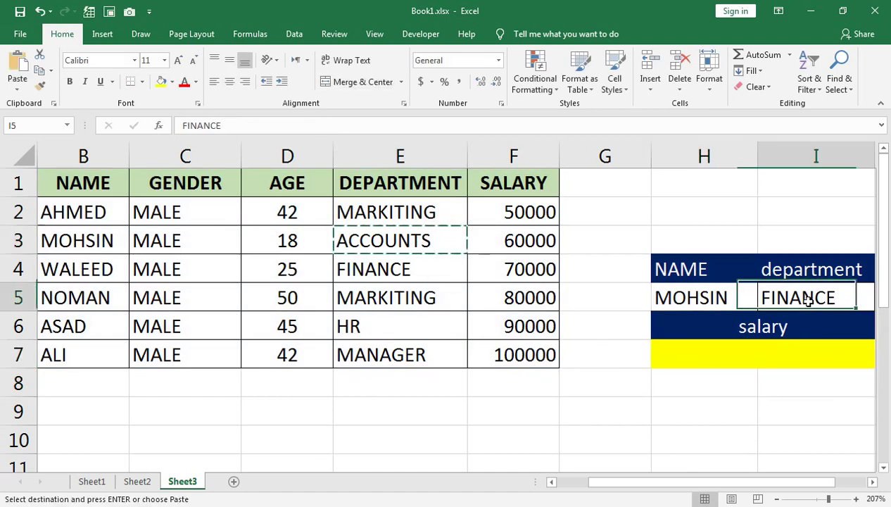
key(ctrl+v)
click(743, 351)
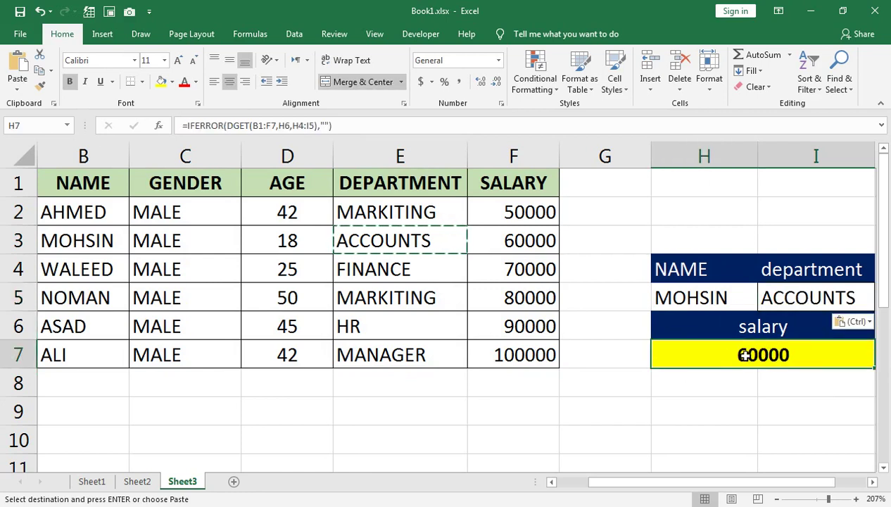
Copy FINANCE from E4 back into the department criterion cell I5
click(436, 260)
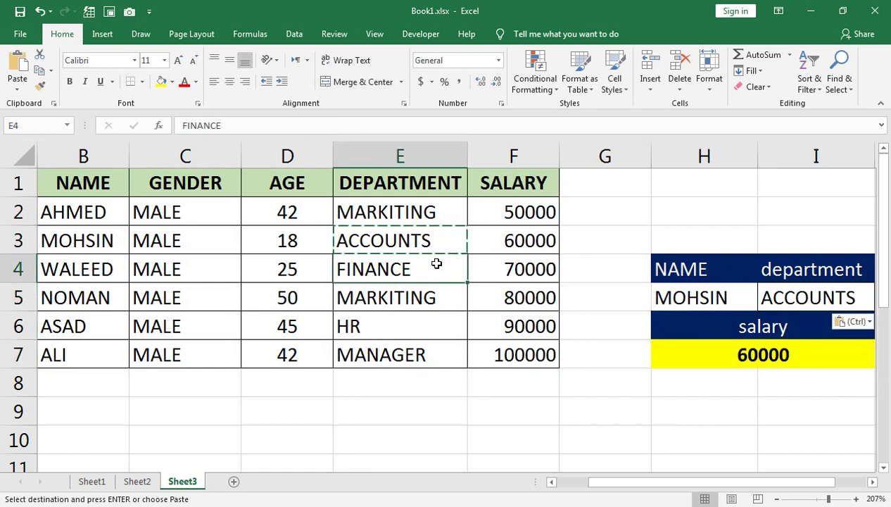
key(ctrl+c)
click(774, 290)
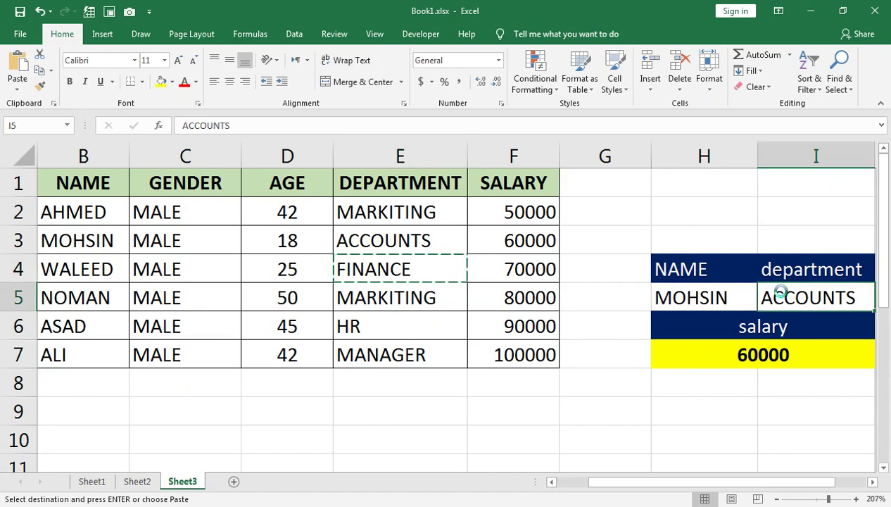
key(ctrl+v)
Set the IFERROR error value in H7 to "Not in Range" and reopen the formula for review
double_click(752, 355)
click(745, 382)
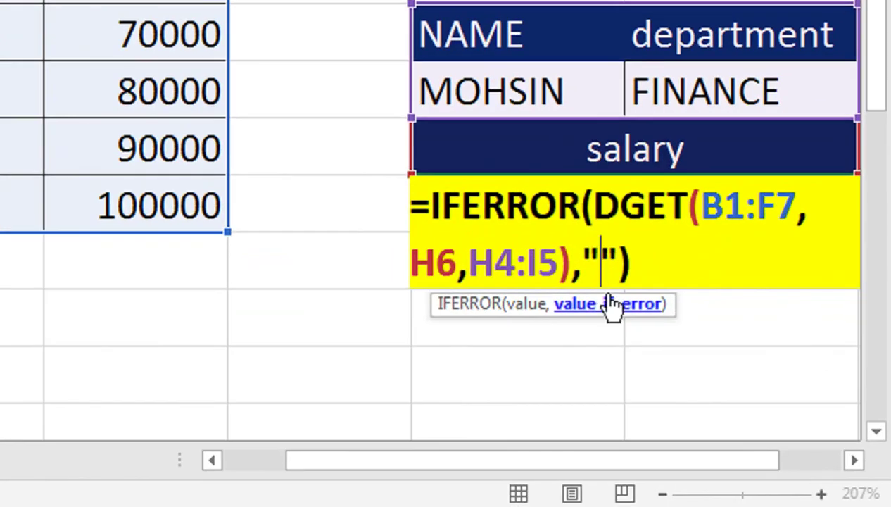
text(Not i)
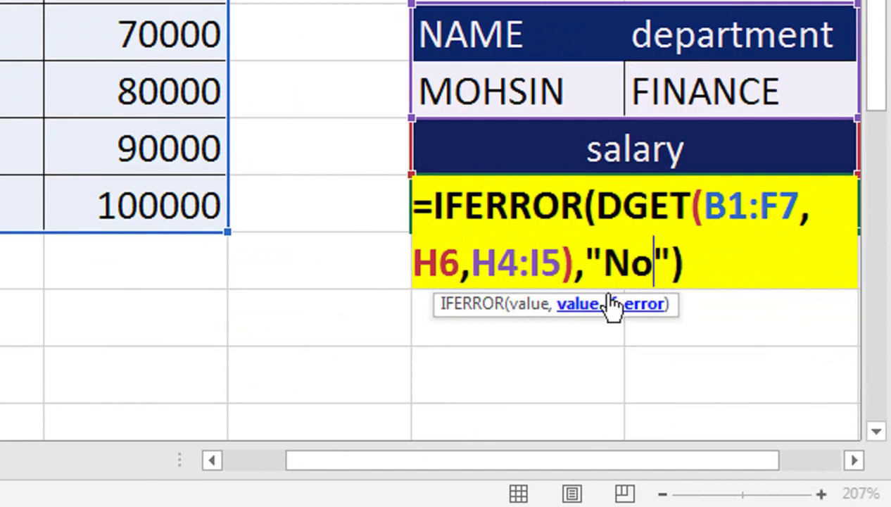
text(n Range)
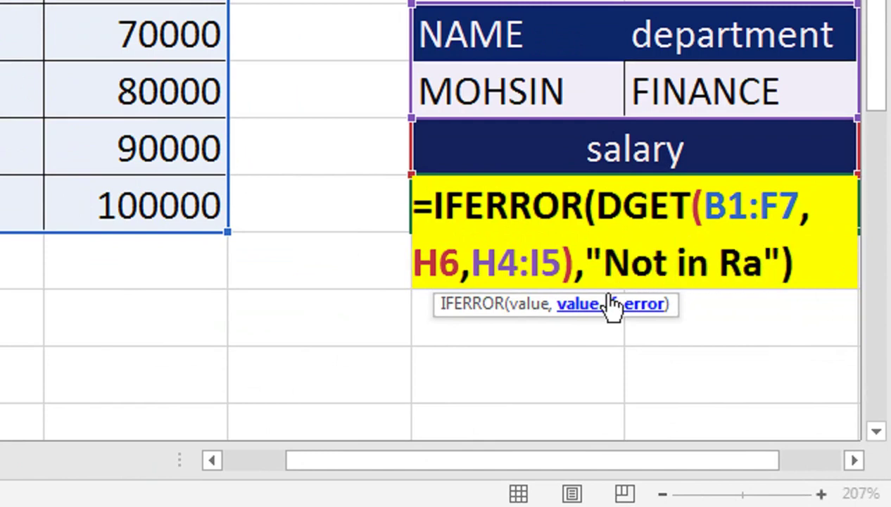
key(Return)
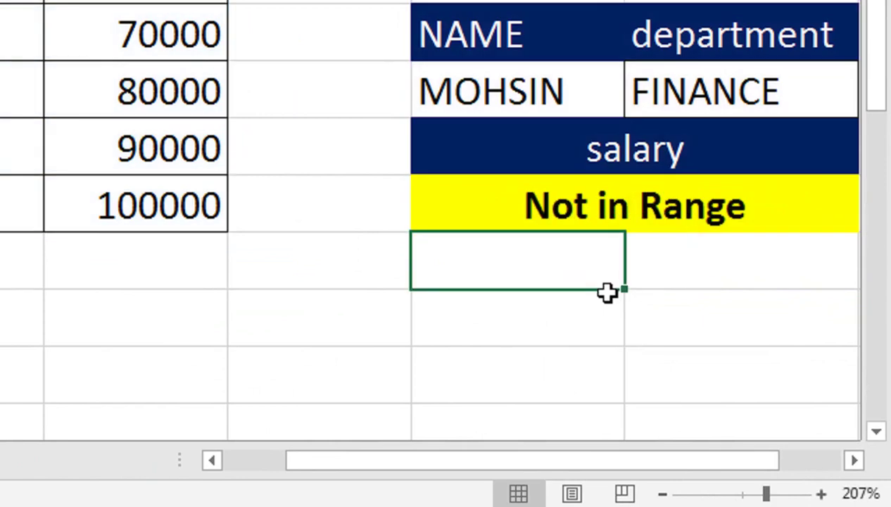
click(660, 200)
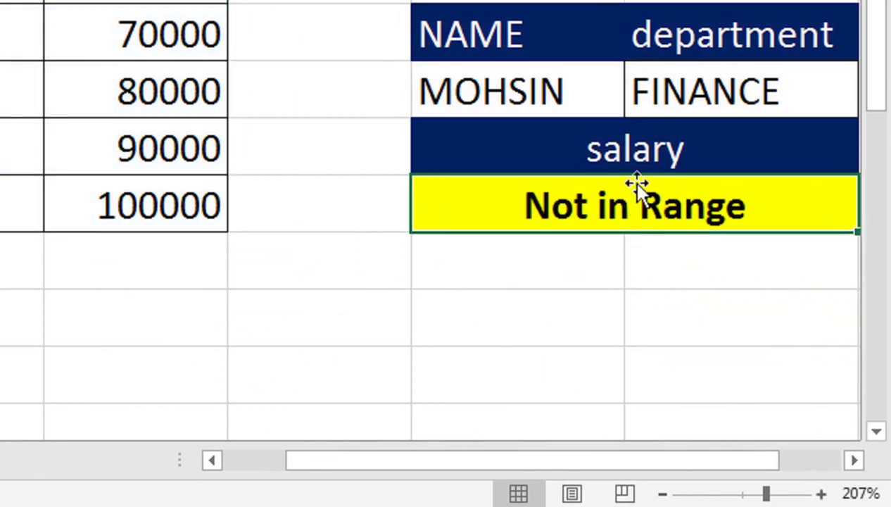
double_click(543, 206)
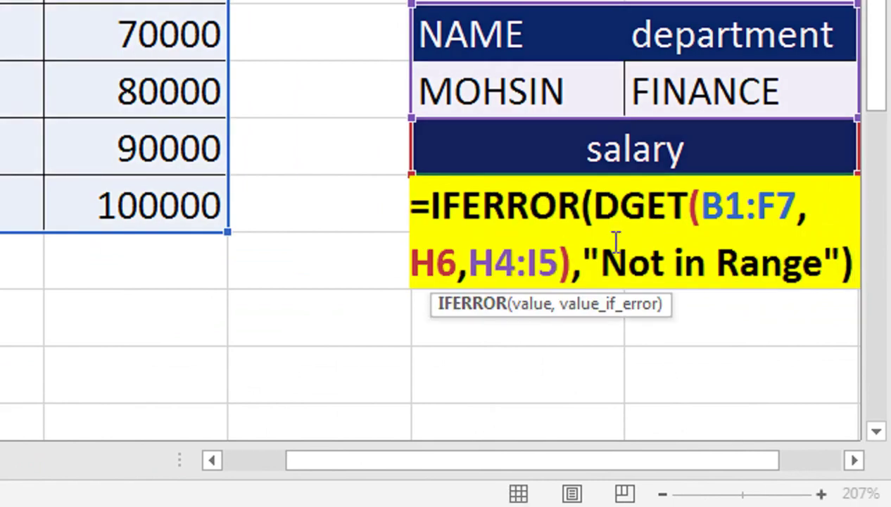